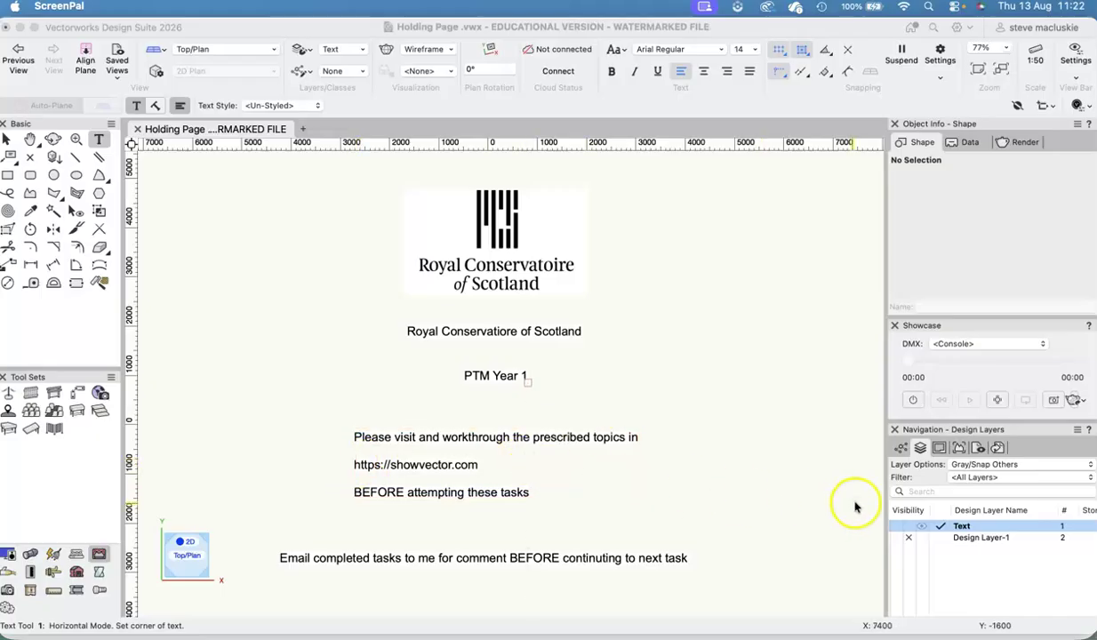
Make Design Layer-1 the active layer, hide the Text layer and show all five coloured letters.
left_click(941, 538)
left_click(908, 525)
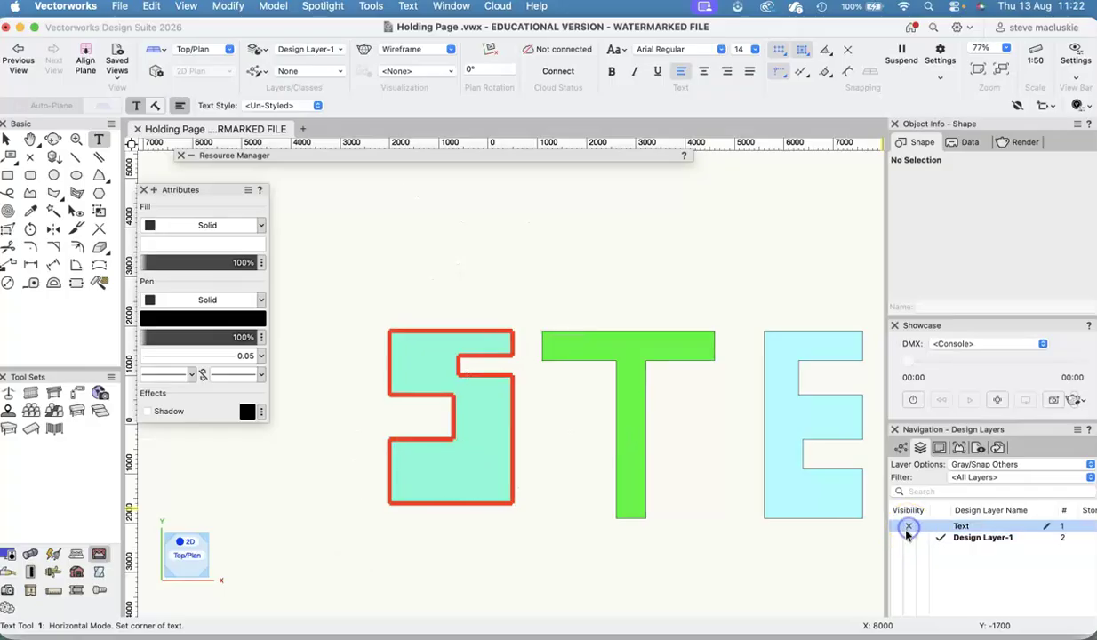
left_click(927, 540)
scroll(629, 453, "down", 3)
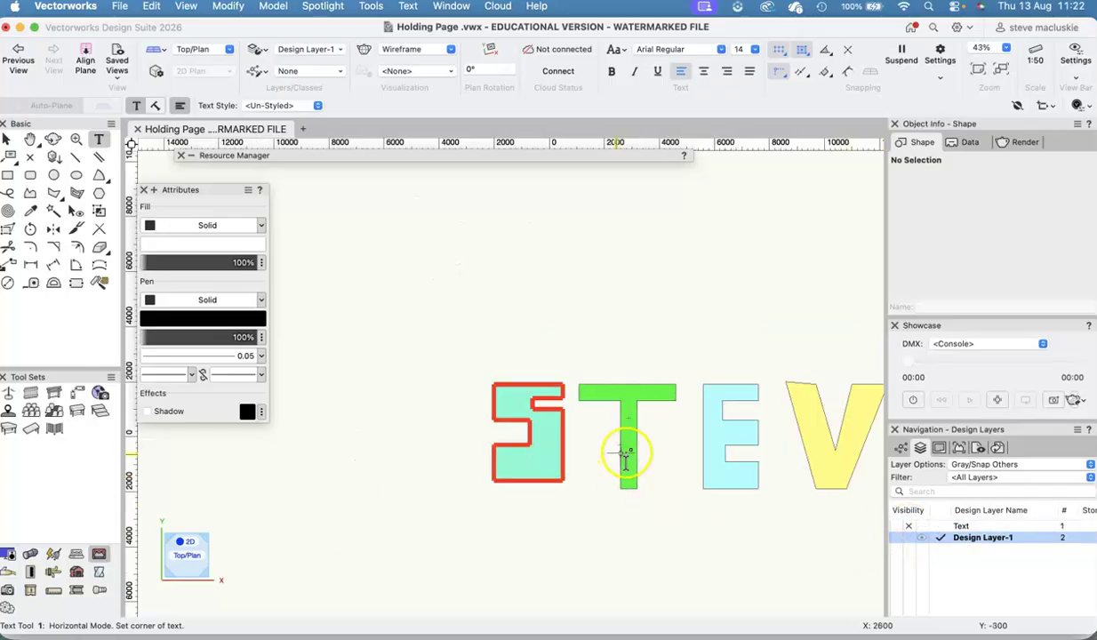
key("h")
left_click_drag(685, 335, 516, 309)
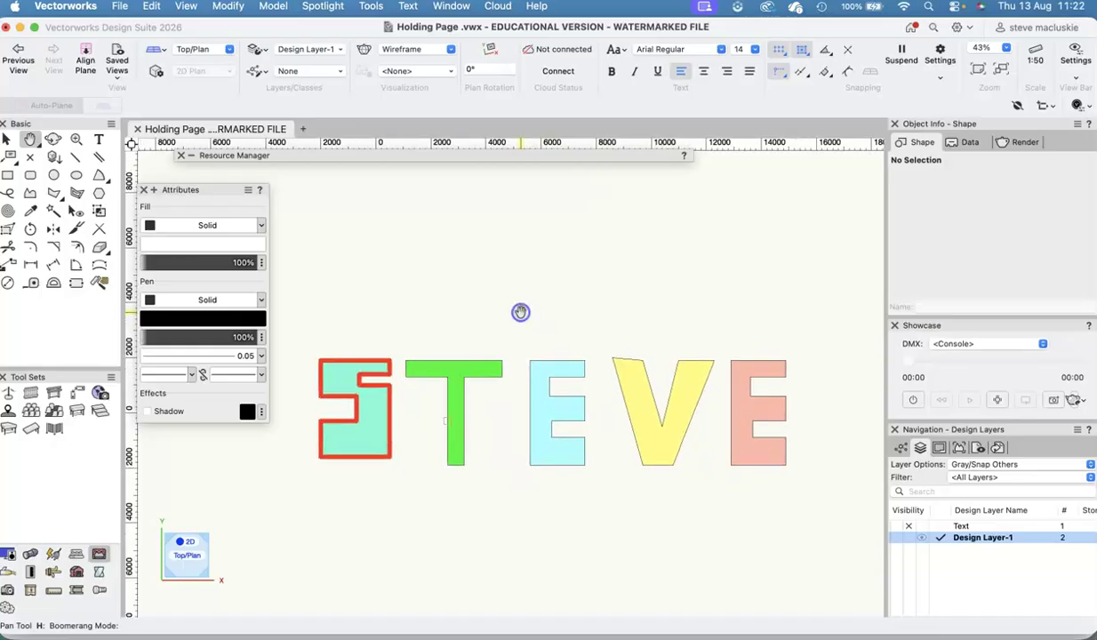
Select the letter S polyline on Design Layer-1.
key("1")
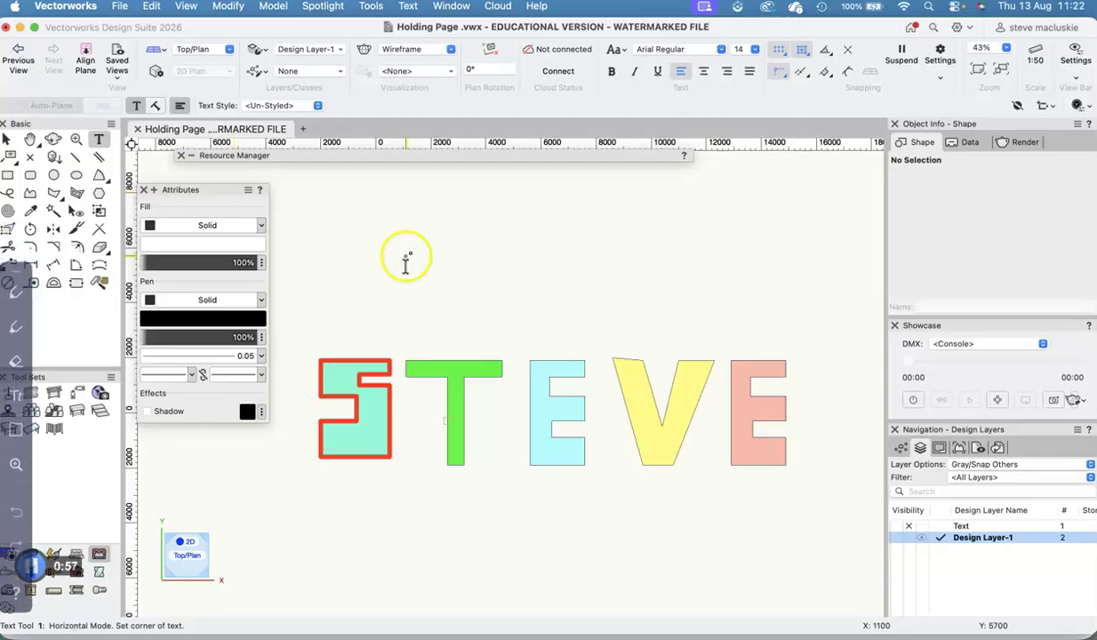
left_click(8, 135)
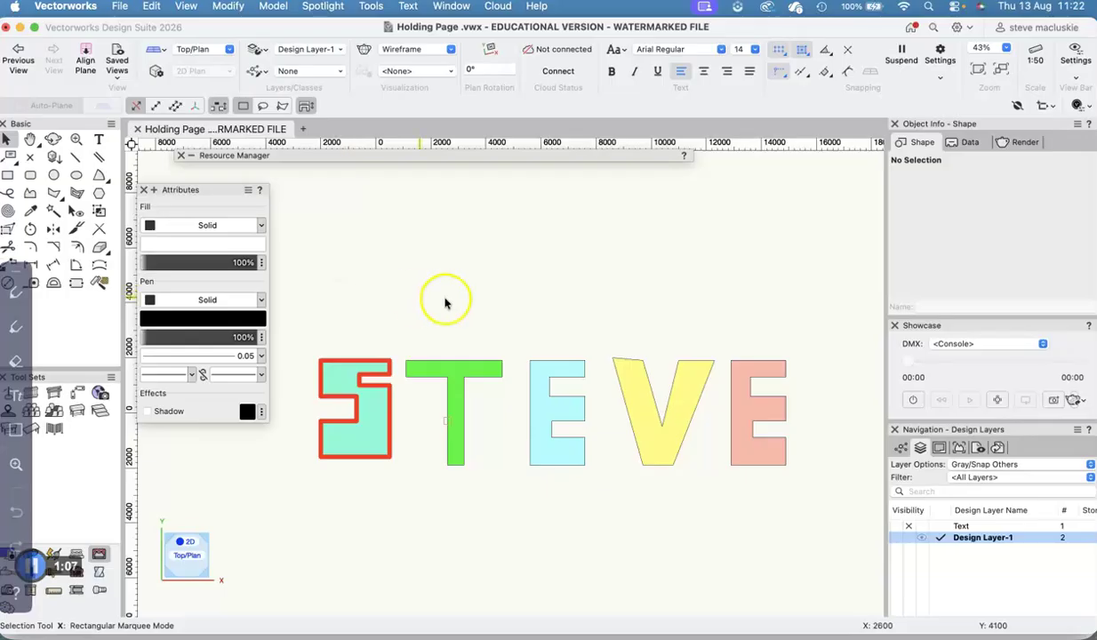
left_click(370, 369)
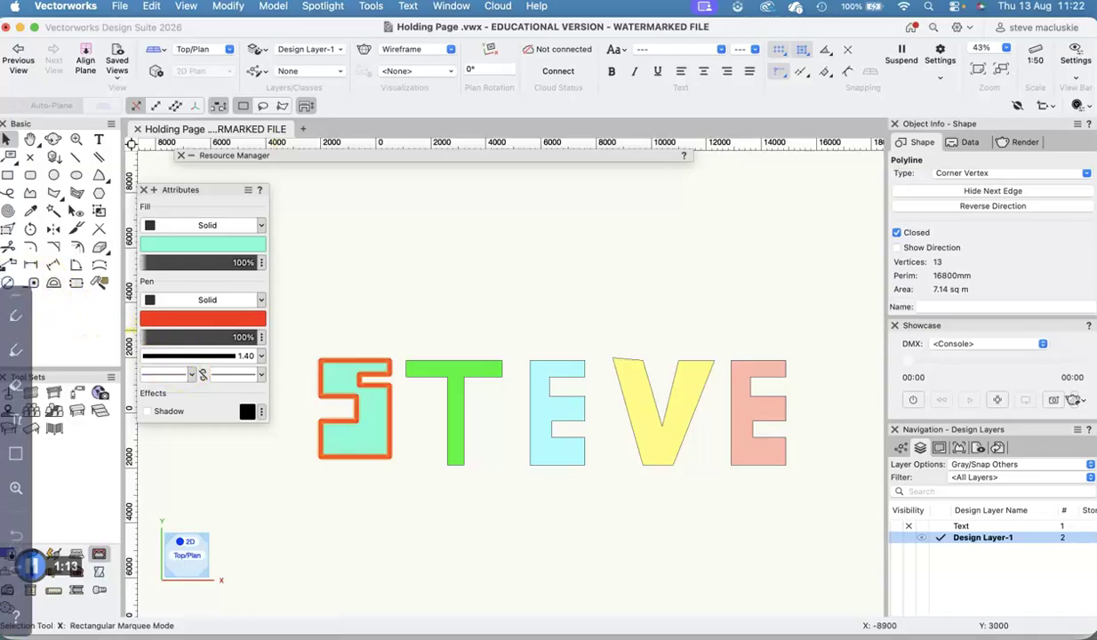
Measure distances from the upper corner of the S and along the top of the T with the Tape Measure tool.
left_click(33, 283)
left_click(389, 352)
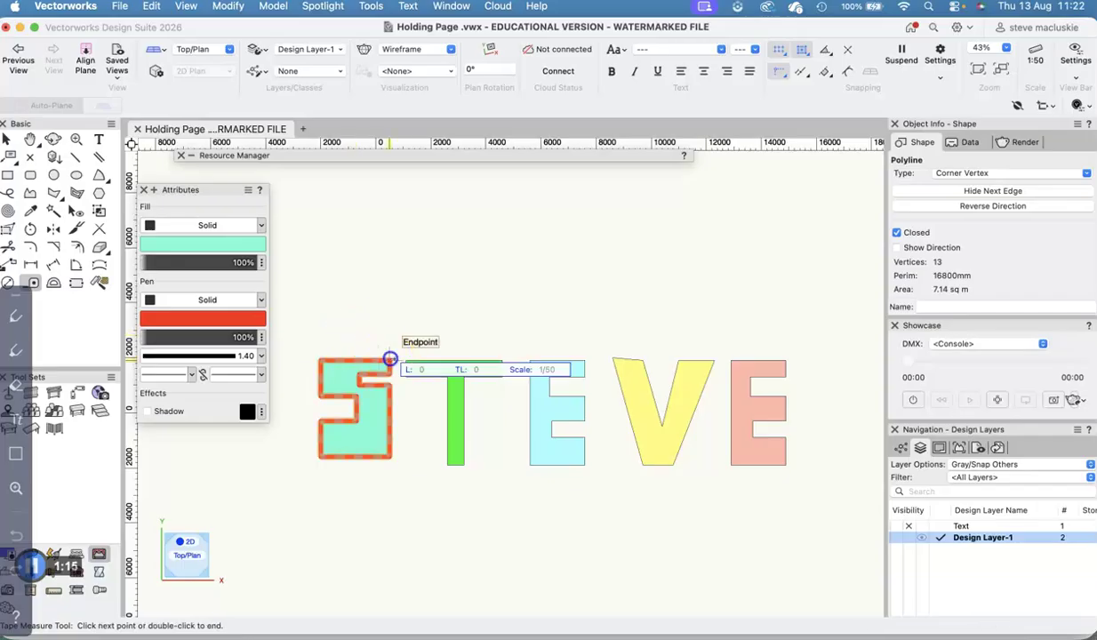
double_click(407, 433)
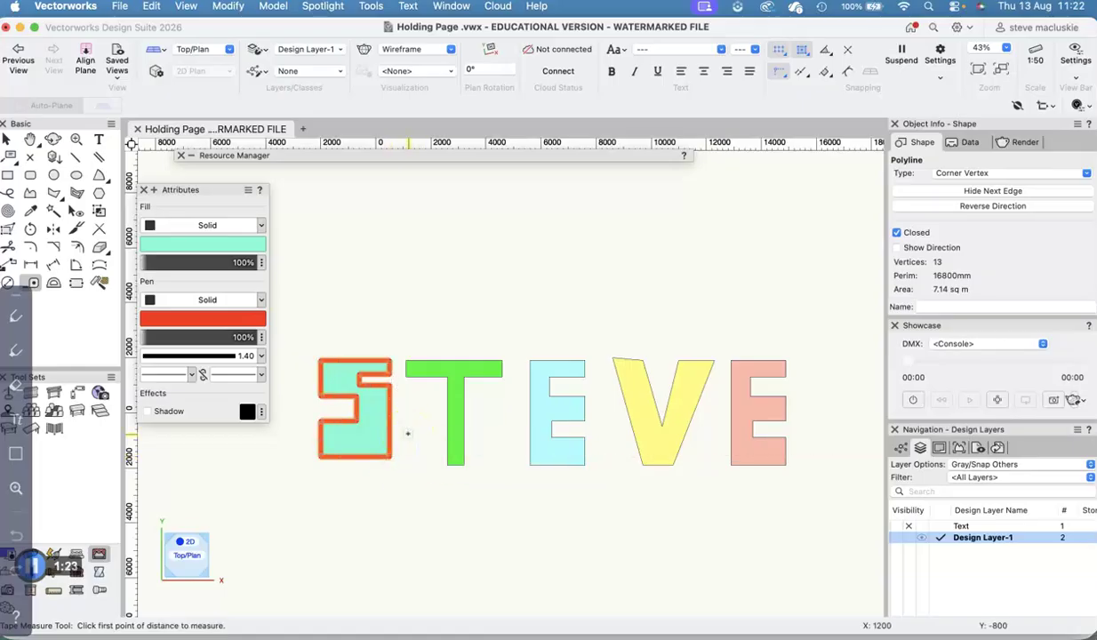
left_click(403, 355)
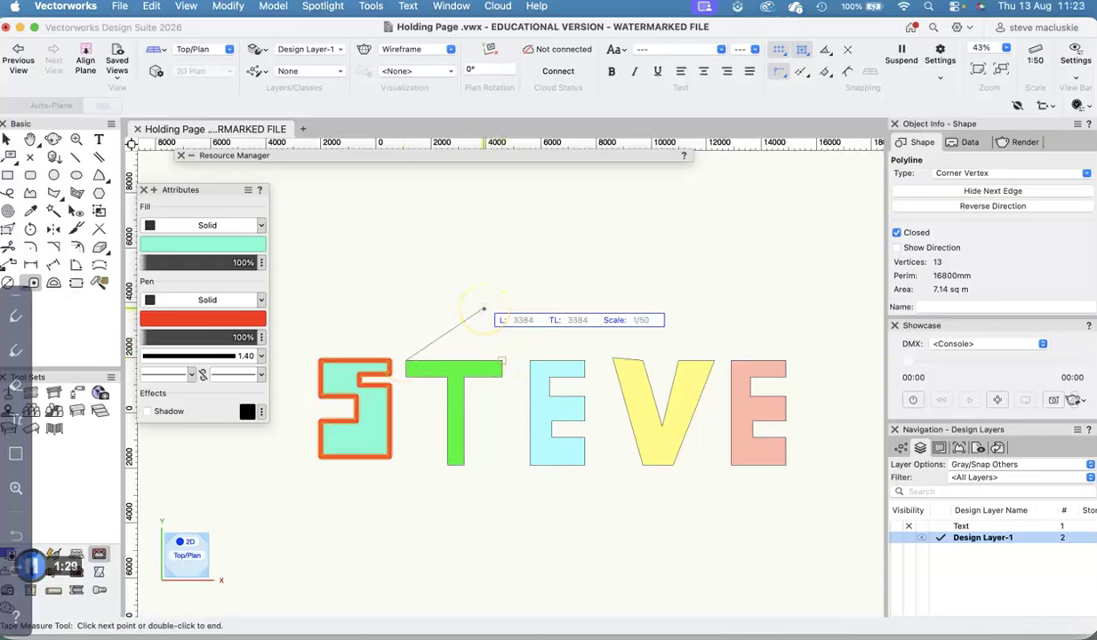
double_click(484, 309)
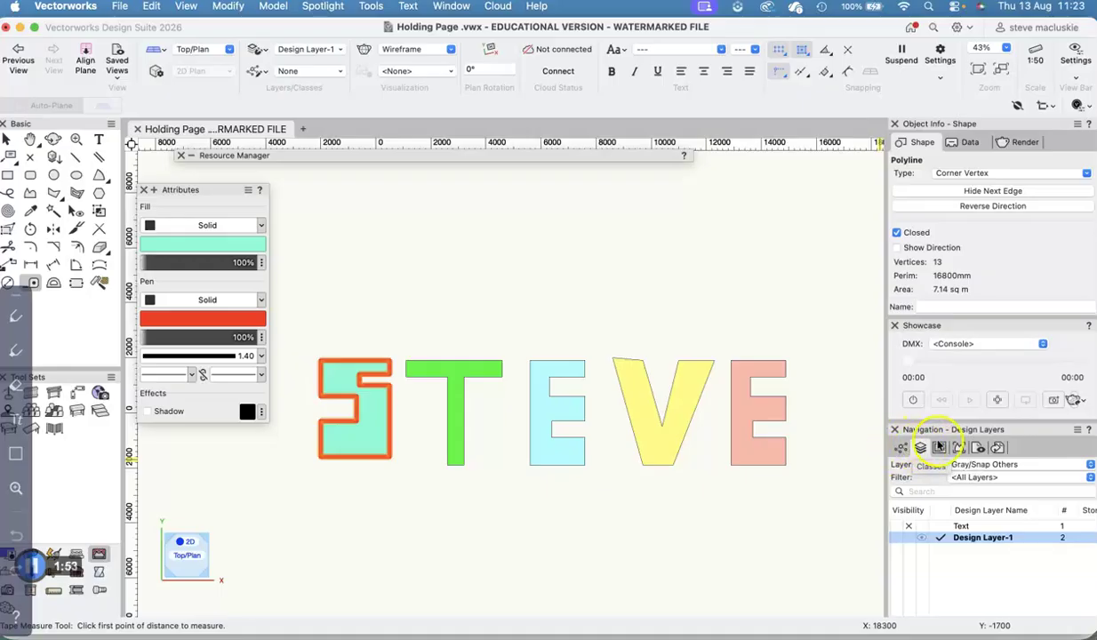
Create sheet layer Sht-1, titled with the first name the letters spell, with Edit Properties After Creation enabled.
left_click(939, 447)
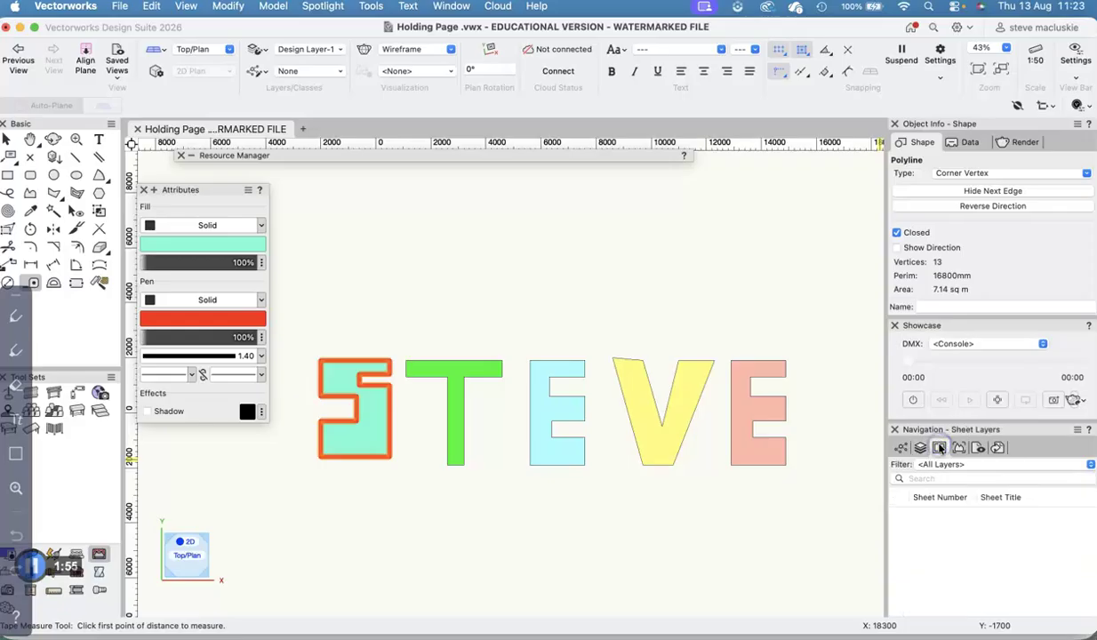
right_click(942, 526)
left_click(957, 507)
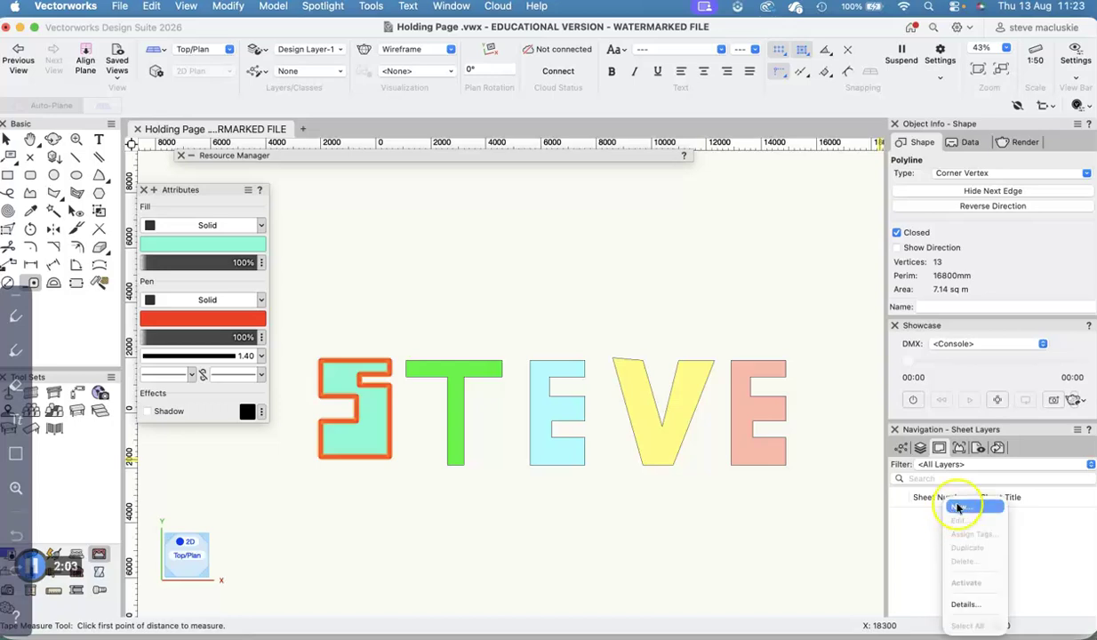
left_click(959, 509)
left_click(959, 509)
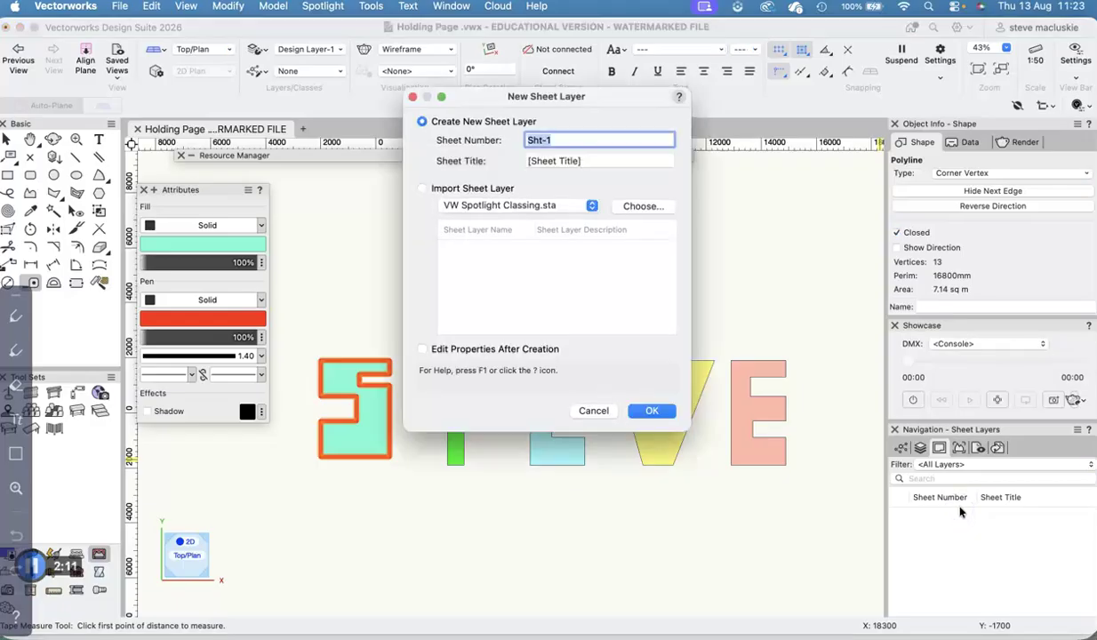
left_click(355, 7)
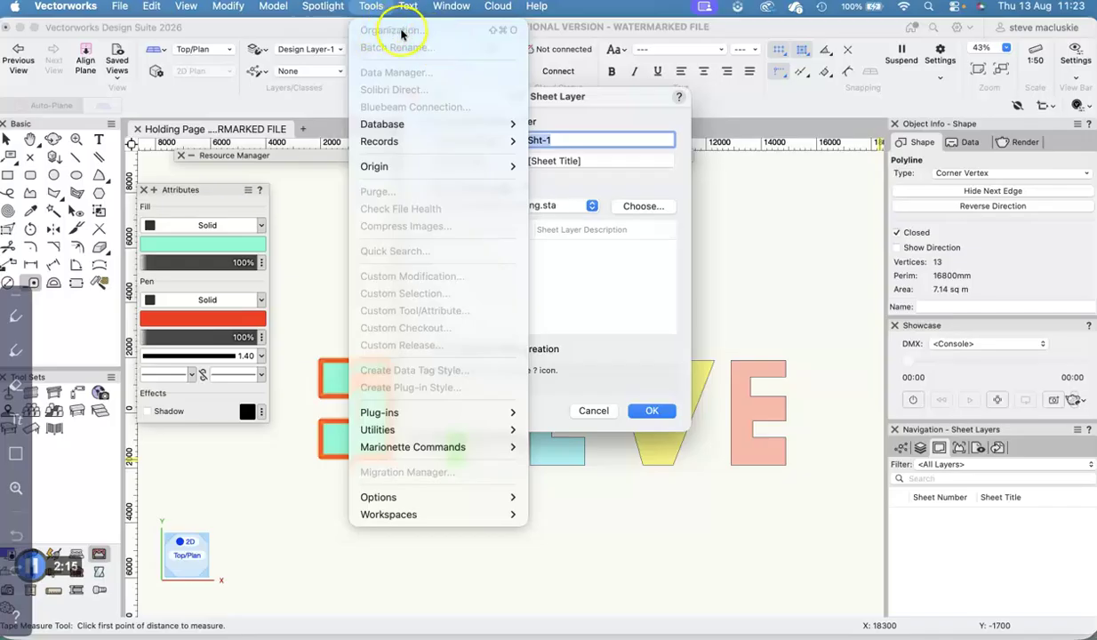
left_click(720, 275)
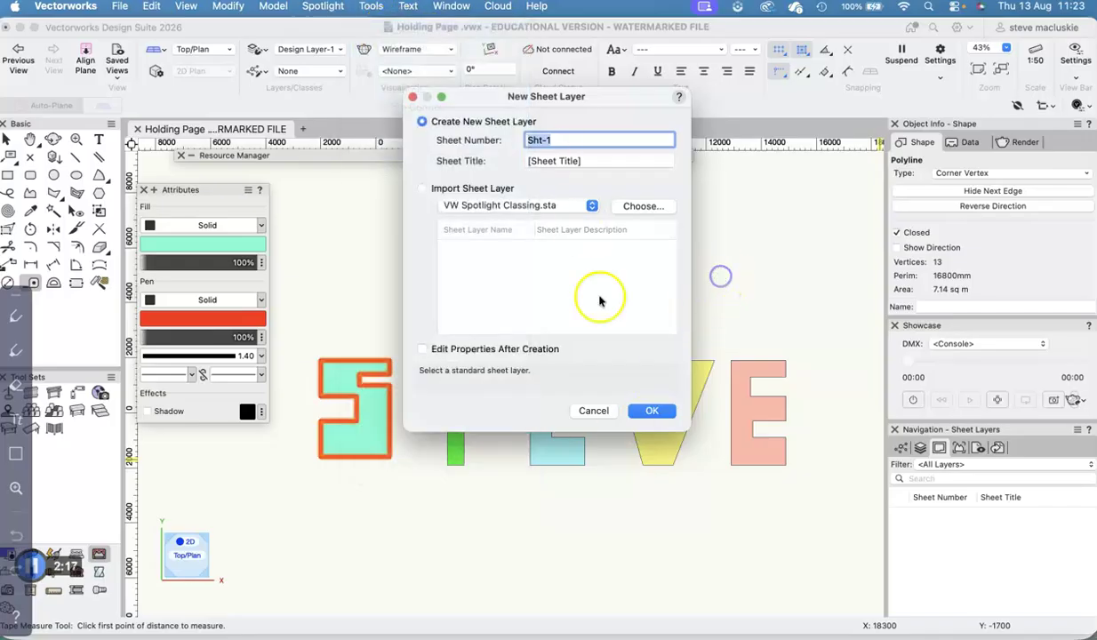
left_click(588, 160)
type("Steve")
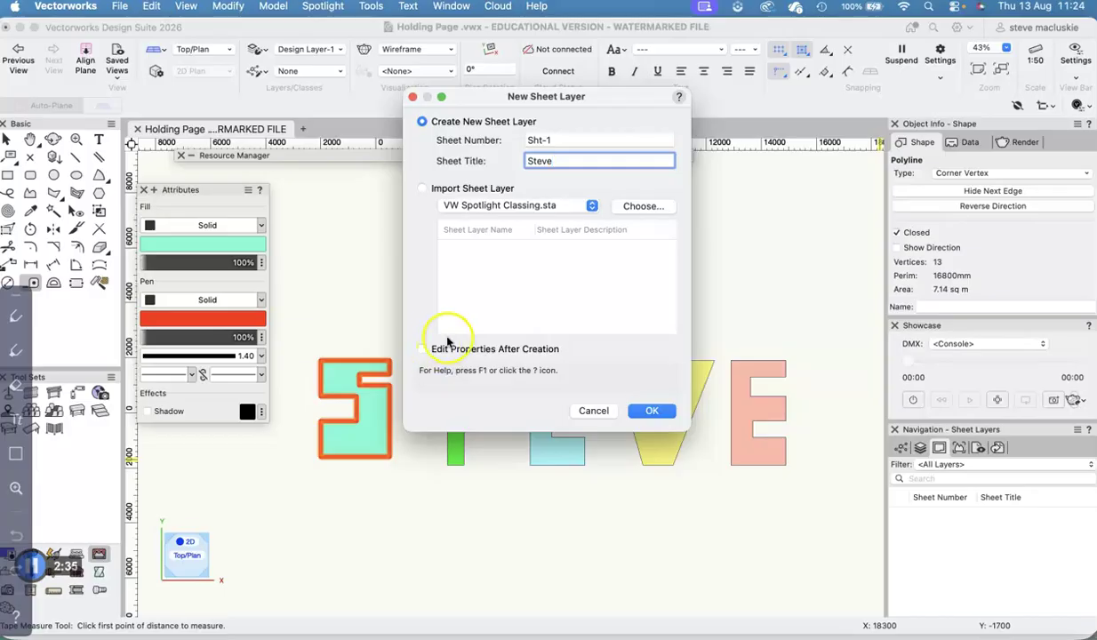
left_click(423, 350)
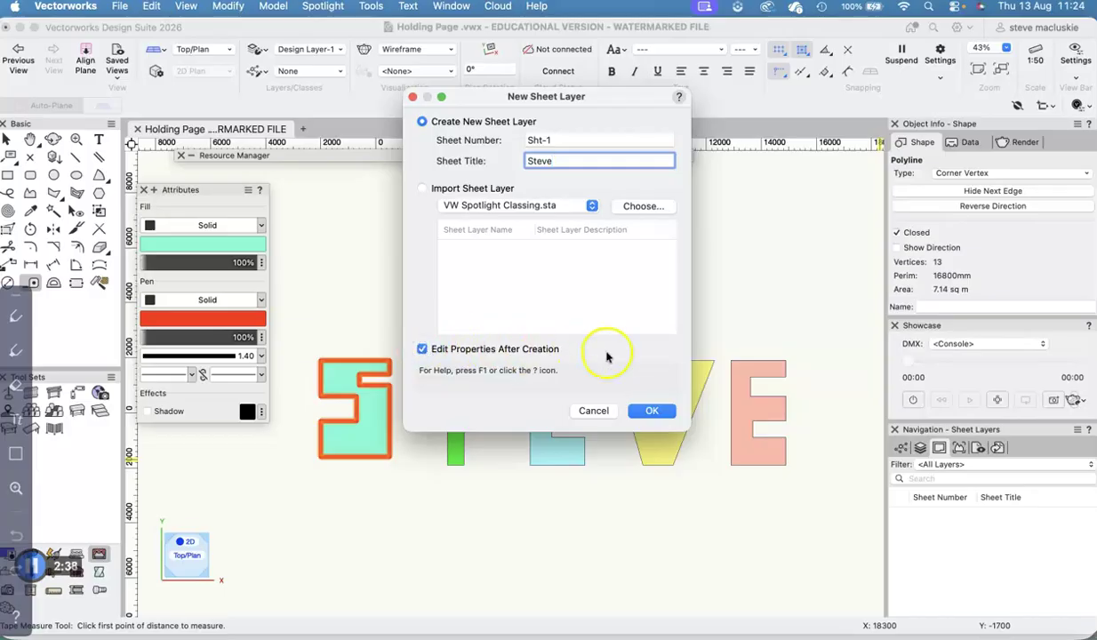
left_click(655, 412)
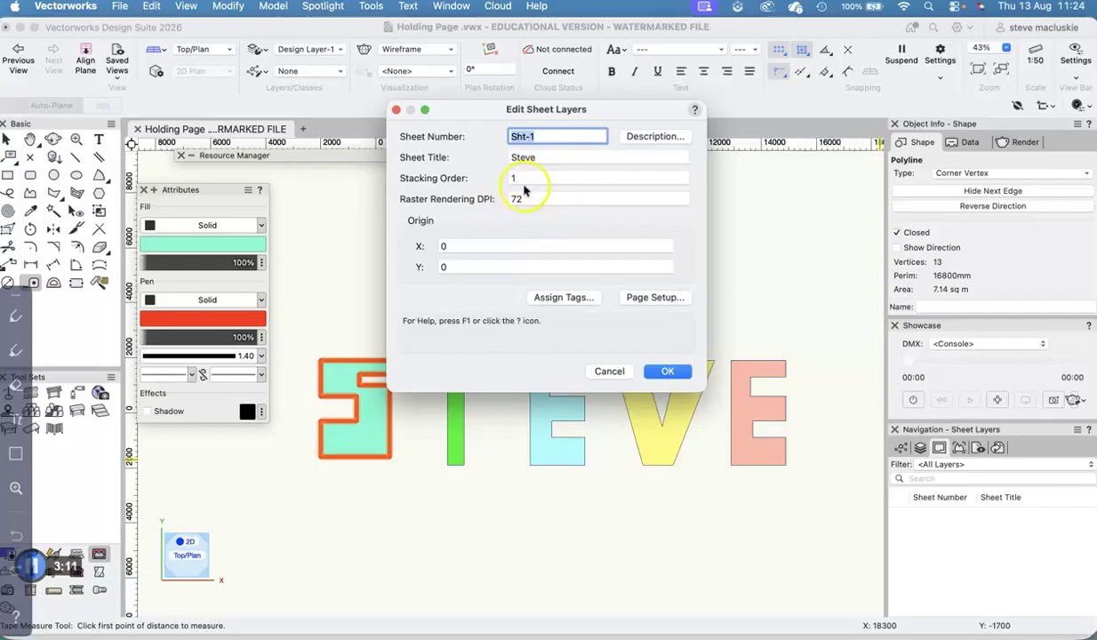
Open the sheet layer's page setup and enable choosing a size unavailable in printer setup.
left_click(656, 298)
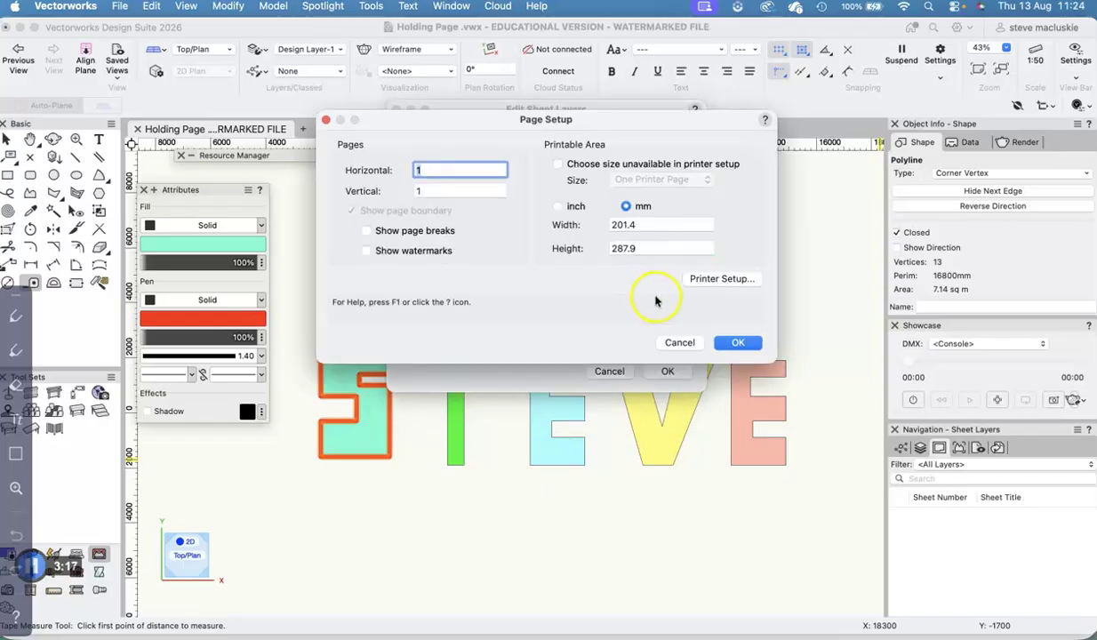
left_click(558, 164)
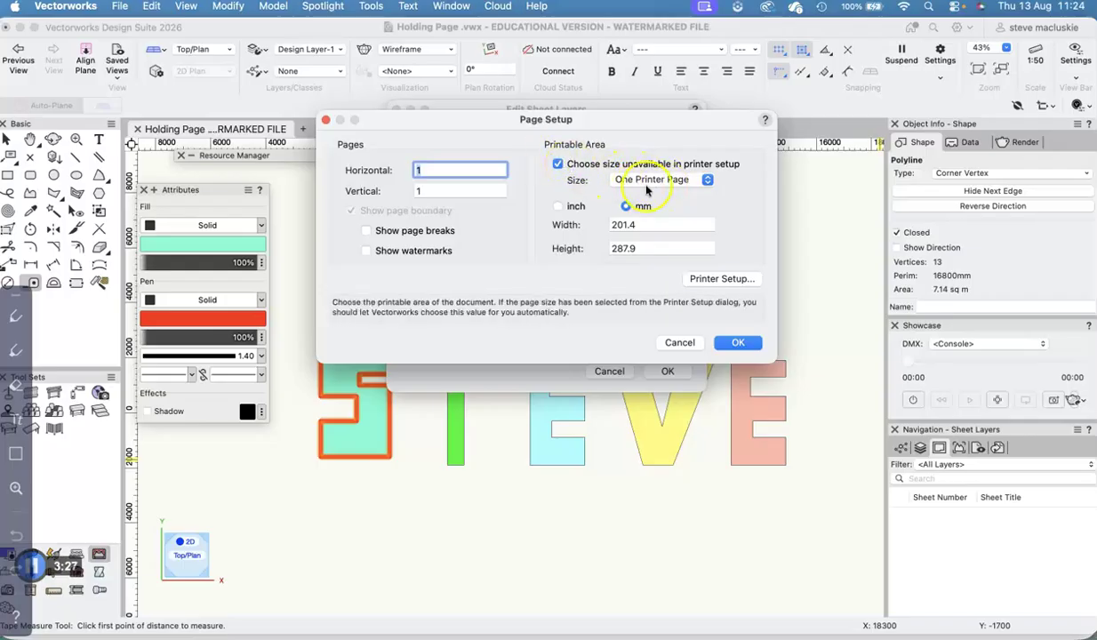
left_click(716, 279)
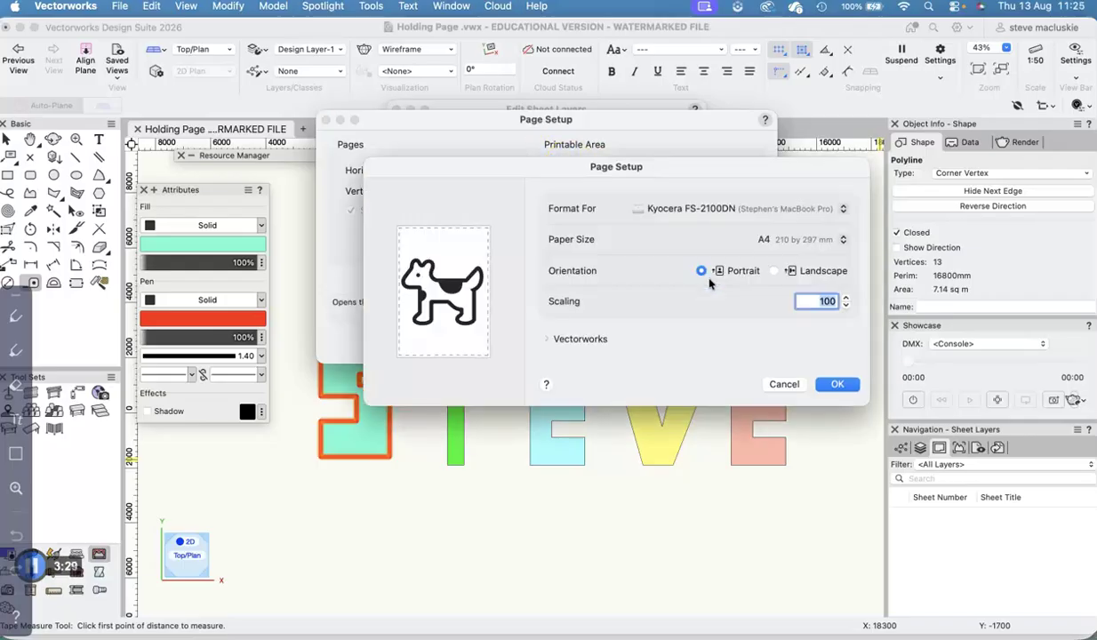
left_click(788, 239)
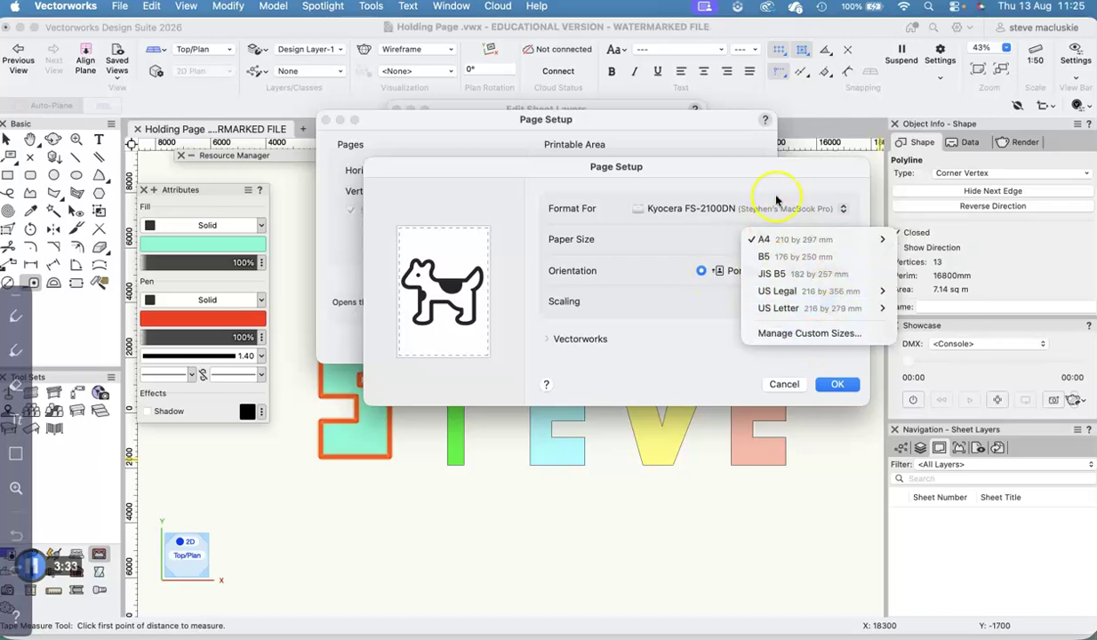
left_click(785, 386)
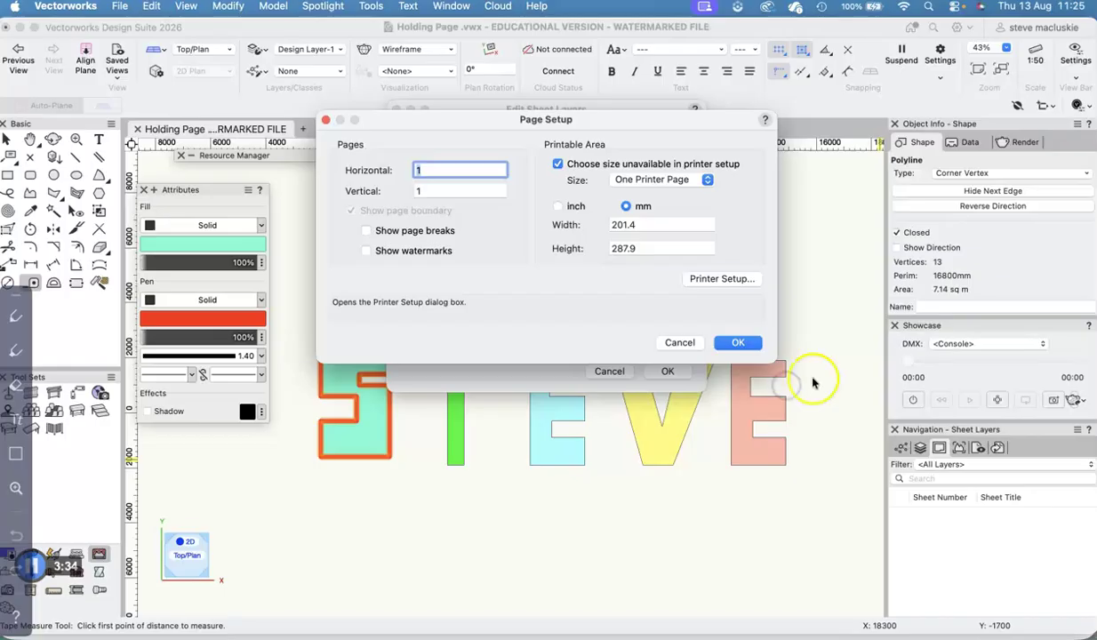
left_click(675, 181)
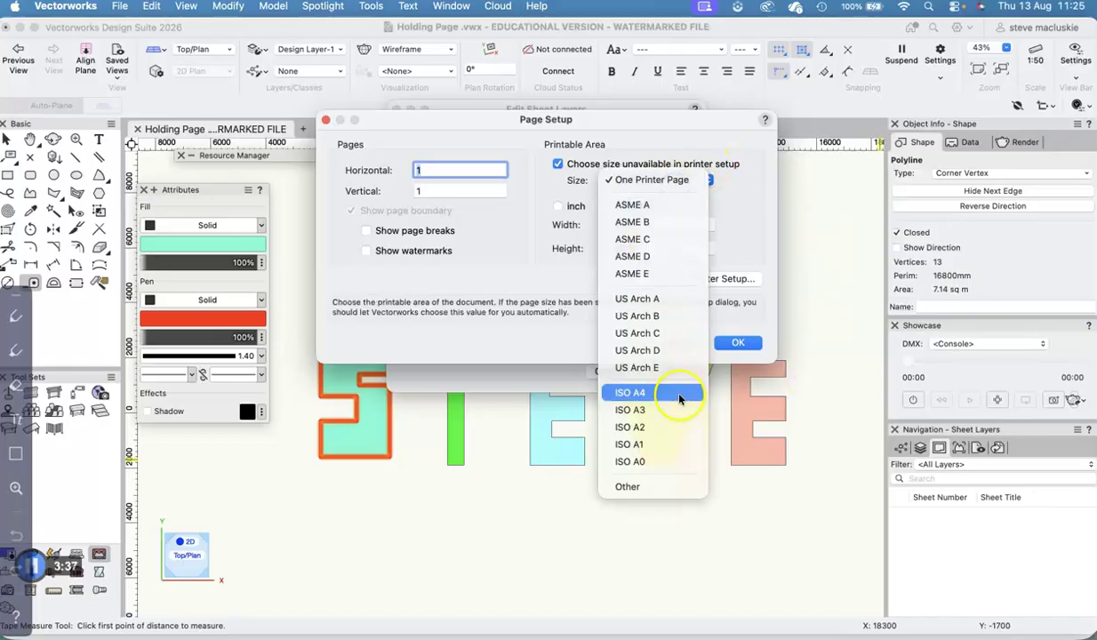
left_click(635, 410)
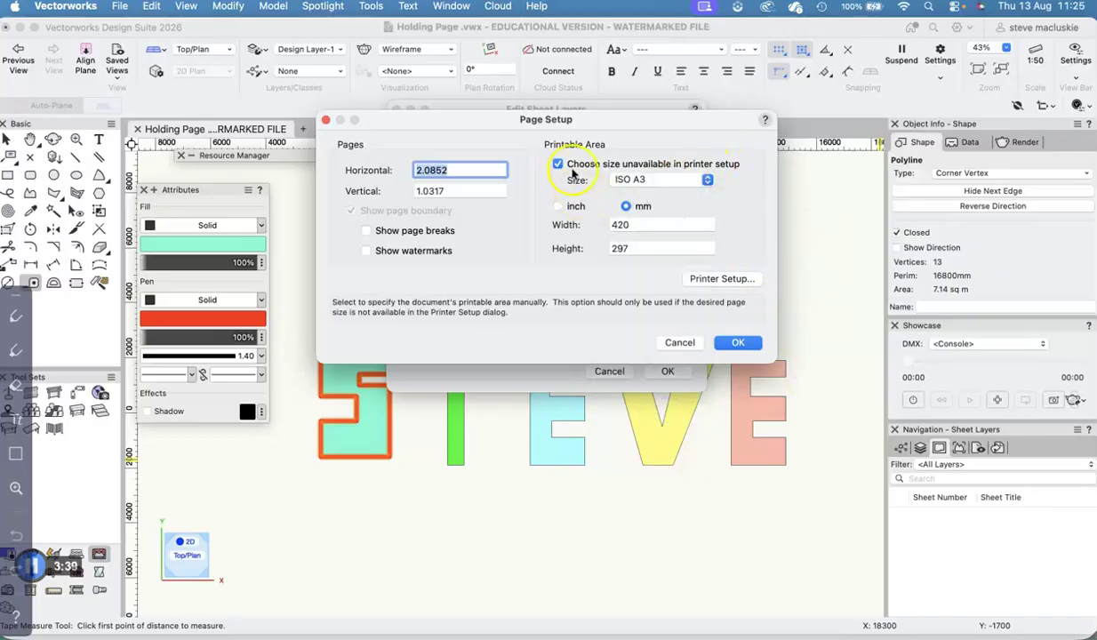
left_click(657, 179)
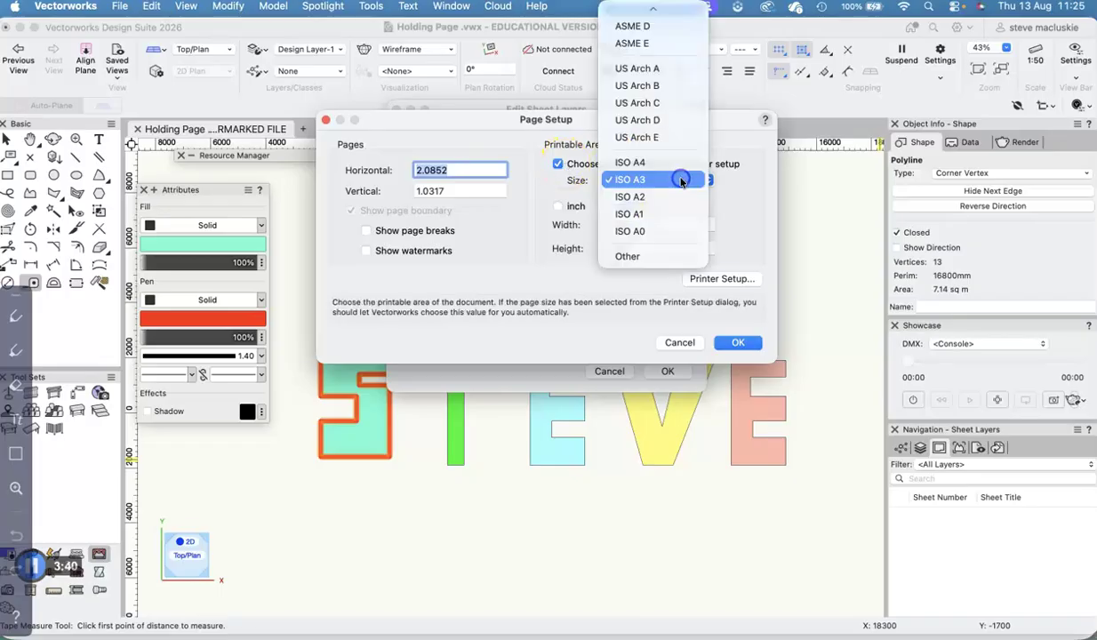
left_click(653, 17)
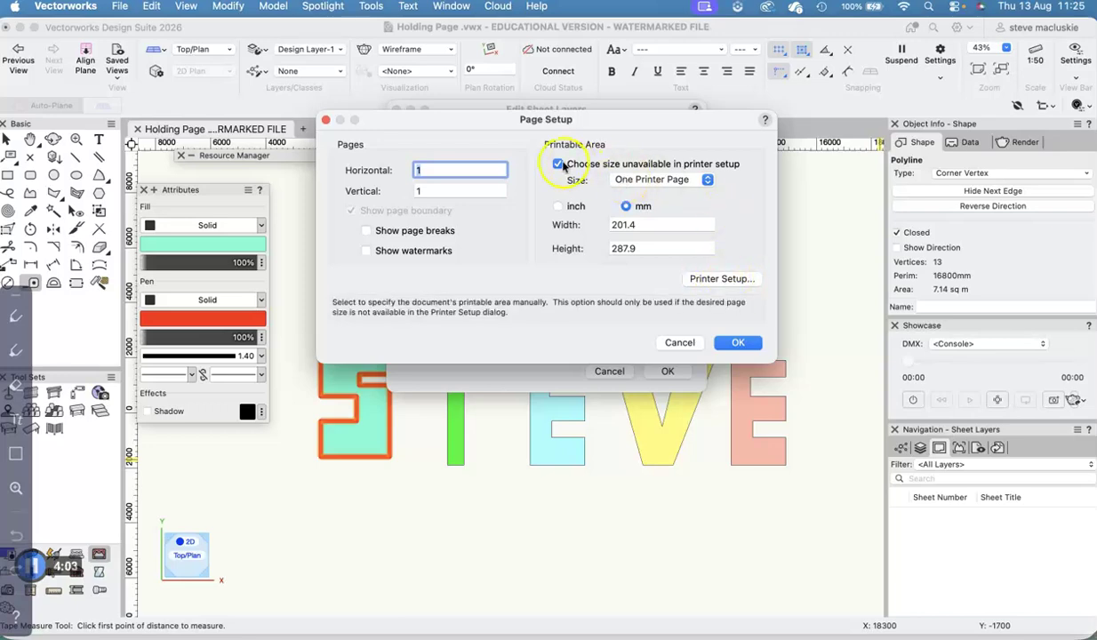
Set the sheet's page size to ISO A3 and accept the page setup and sheet layer properties.
left_click(675, 179)
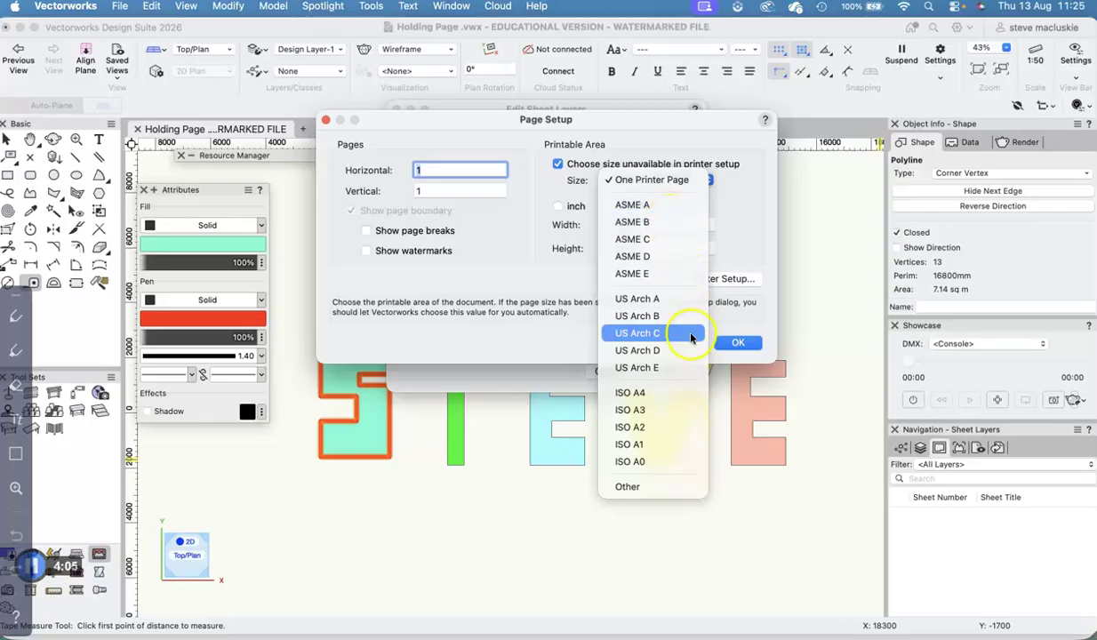
left_click(681, 409)
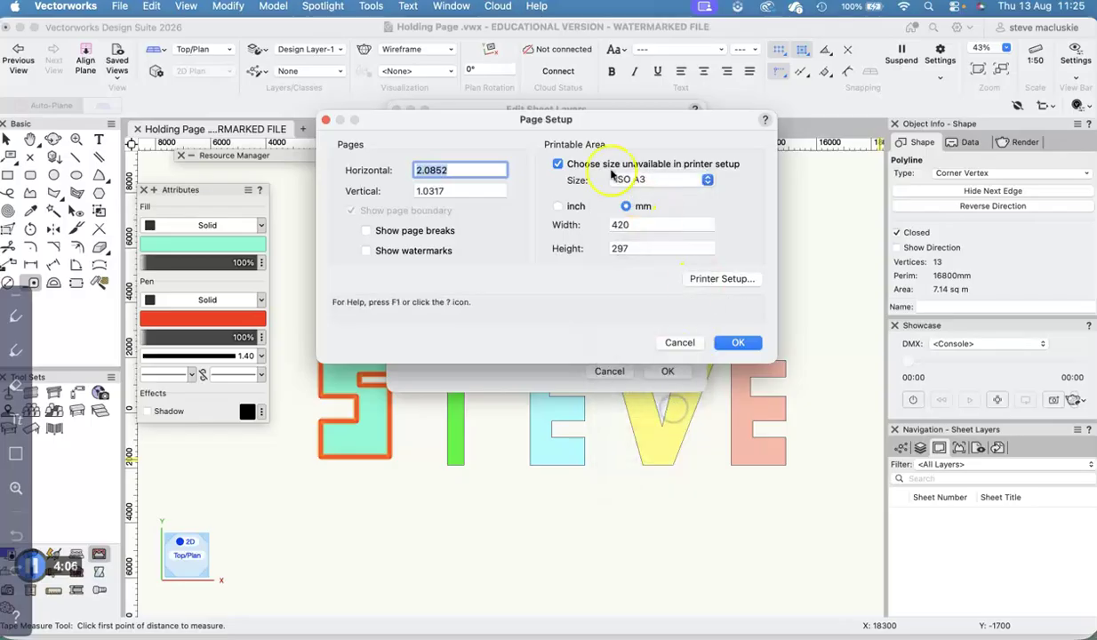
left_click(742, 343)
left_click(667, 371)
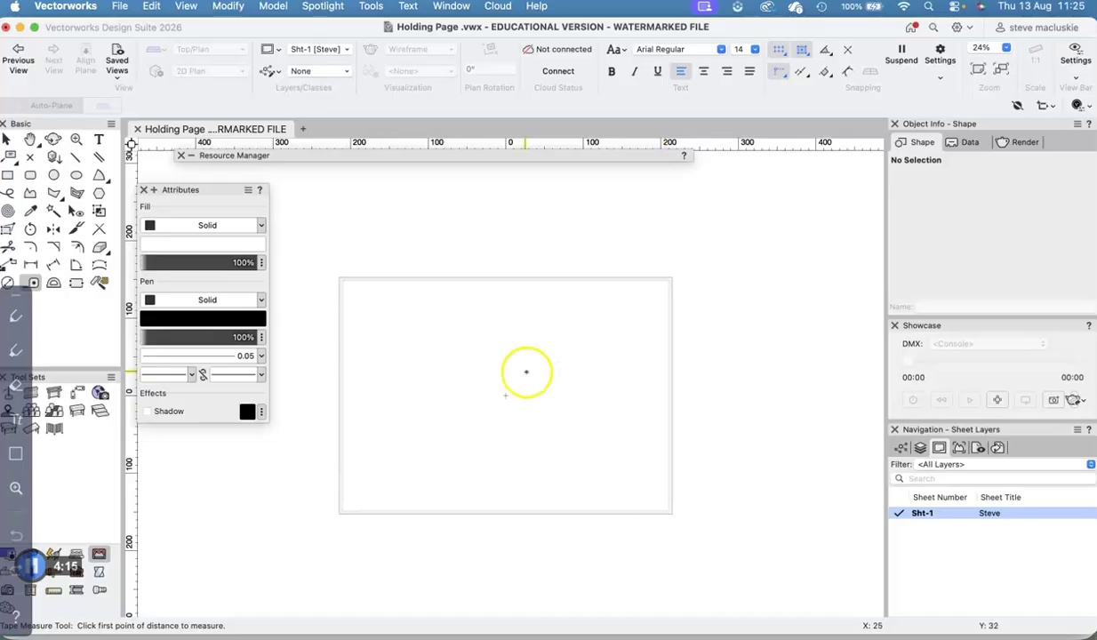
Return from the sheet layer to Design Layer-1 and bring the letters into the middle of the drawing area.
scroll(403, 367, "up", 2)
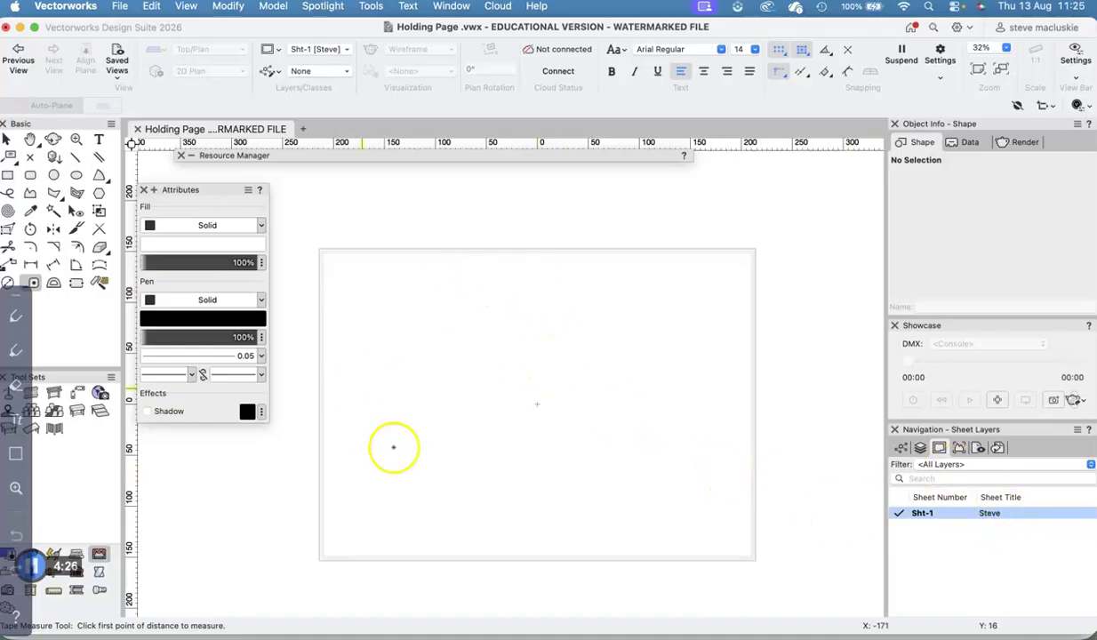
left_click(920, 448)
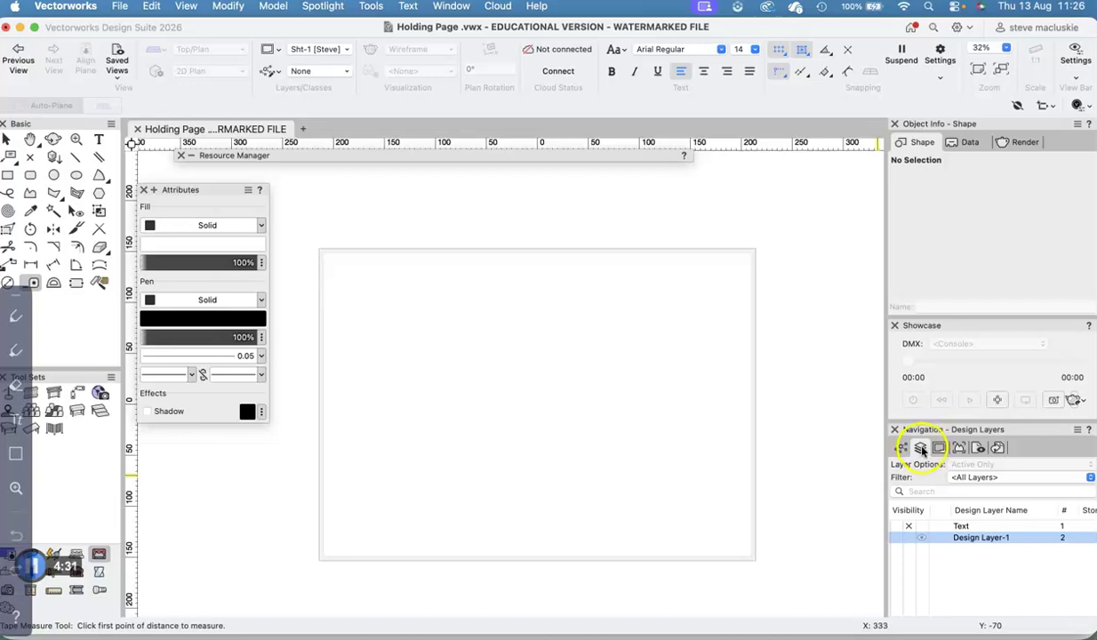
left_click(939, 539)
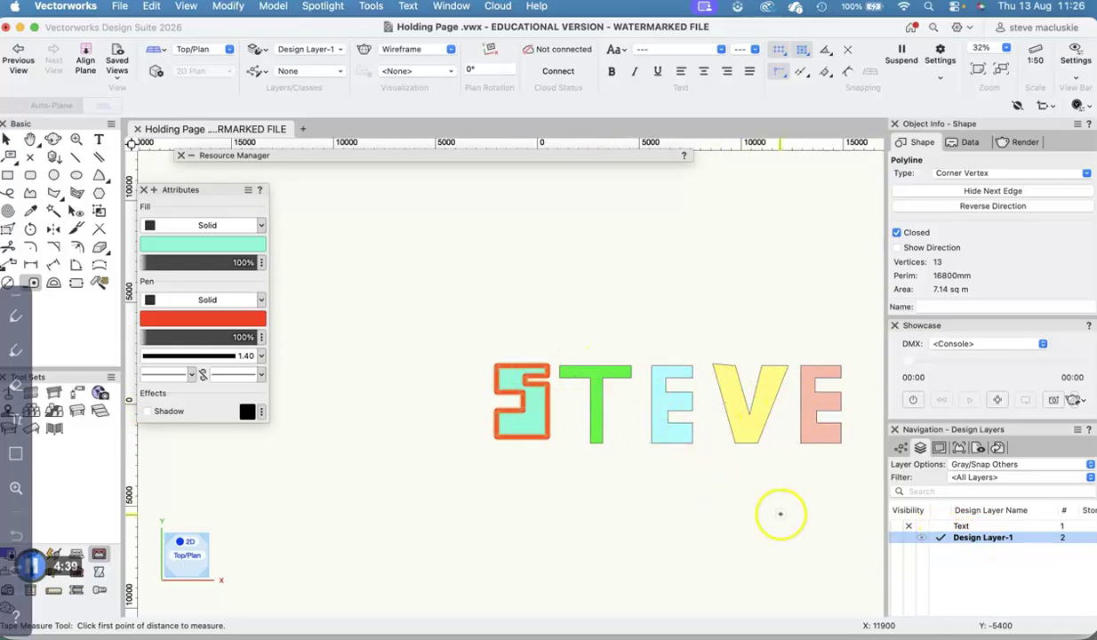
middle_click_drag(743, 465, 642, 460)
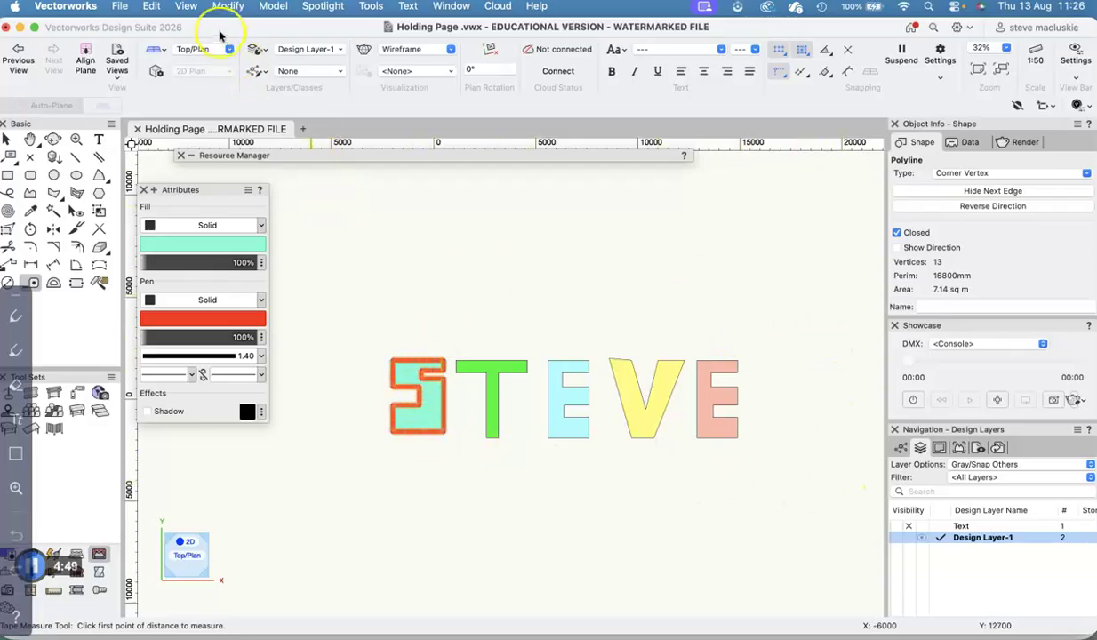
left_click(187, 6)
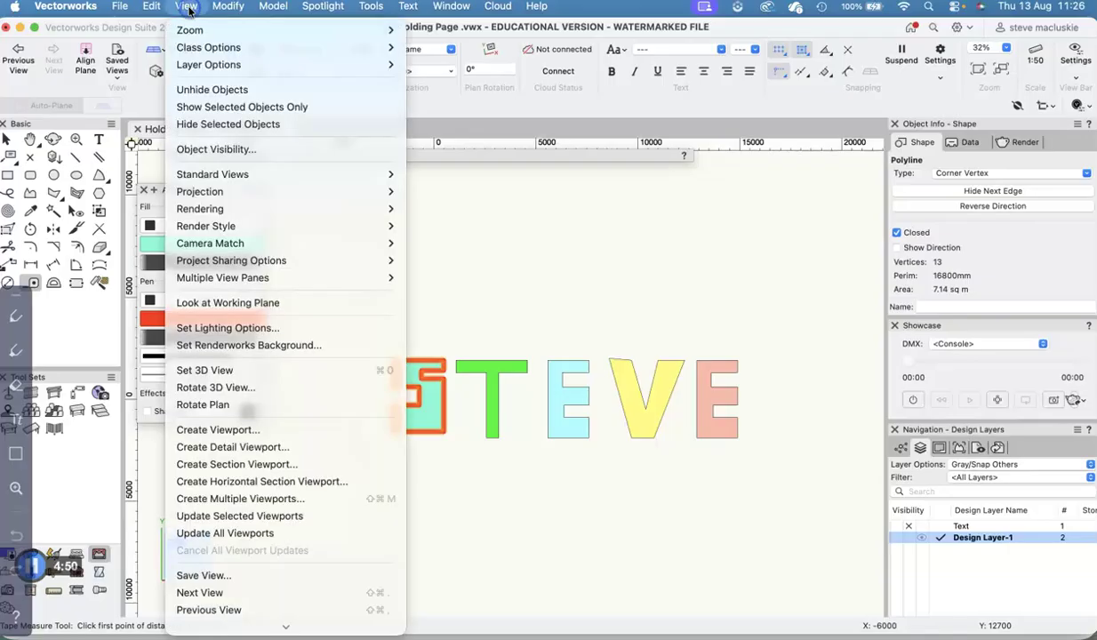
left_click(237, 432)
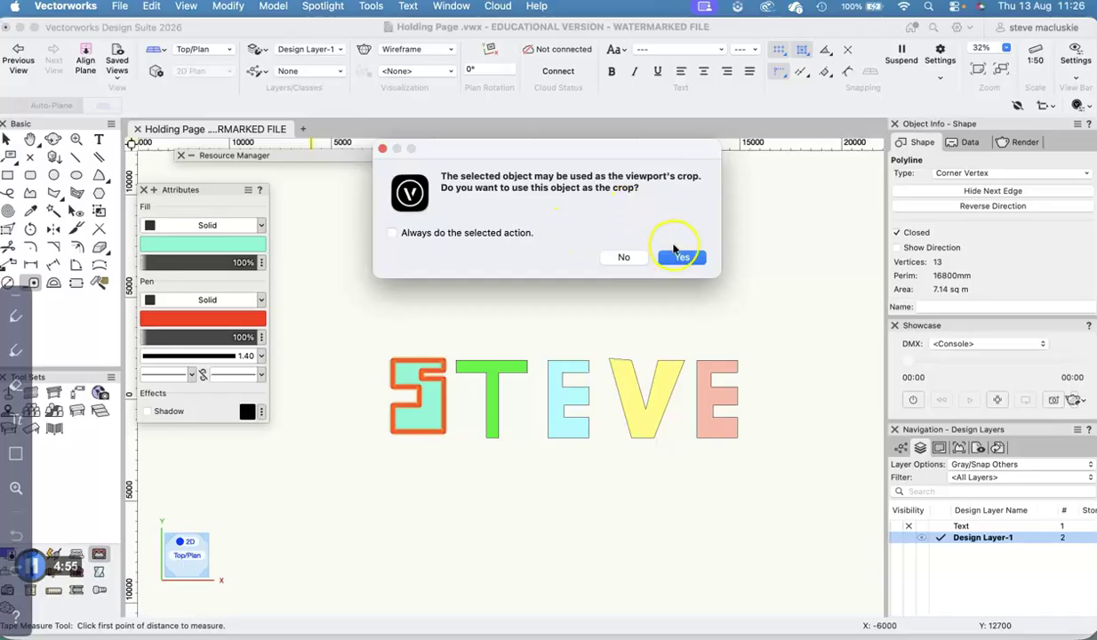
left_click(624, 256)
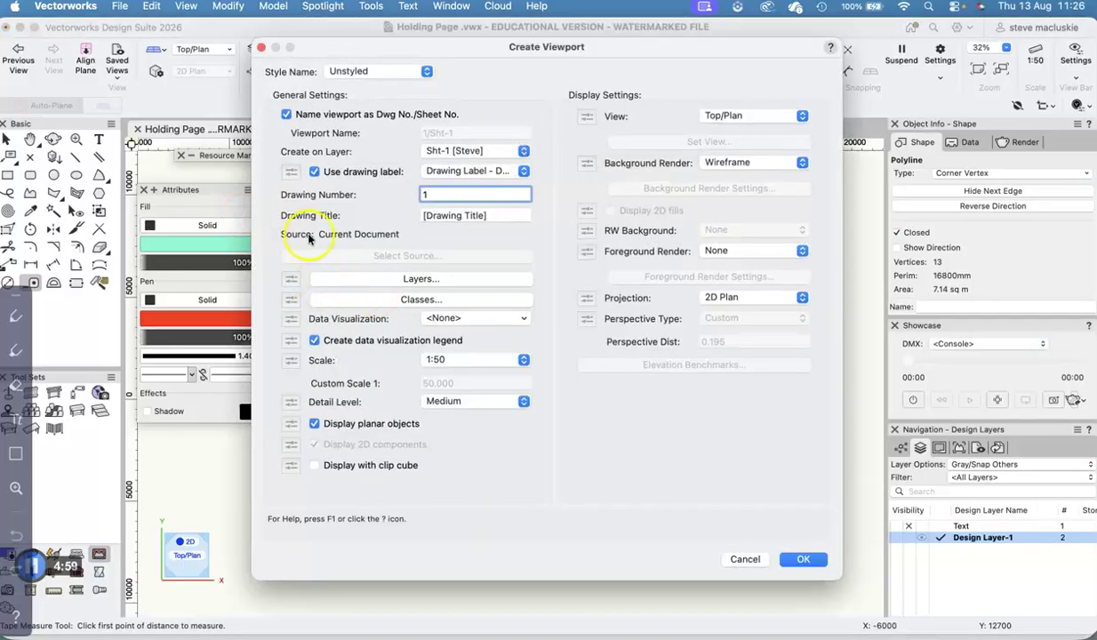
left_click(749, 560)
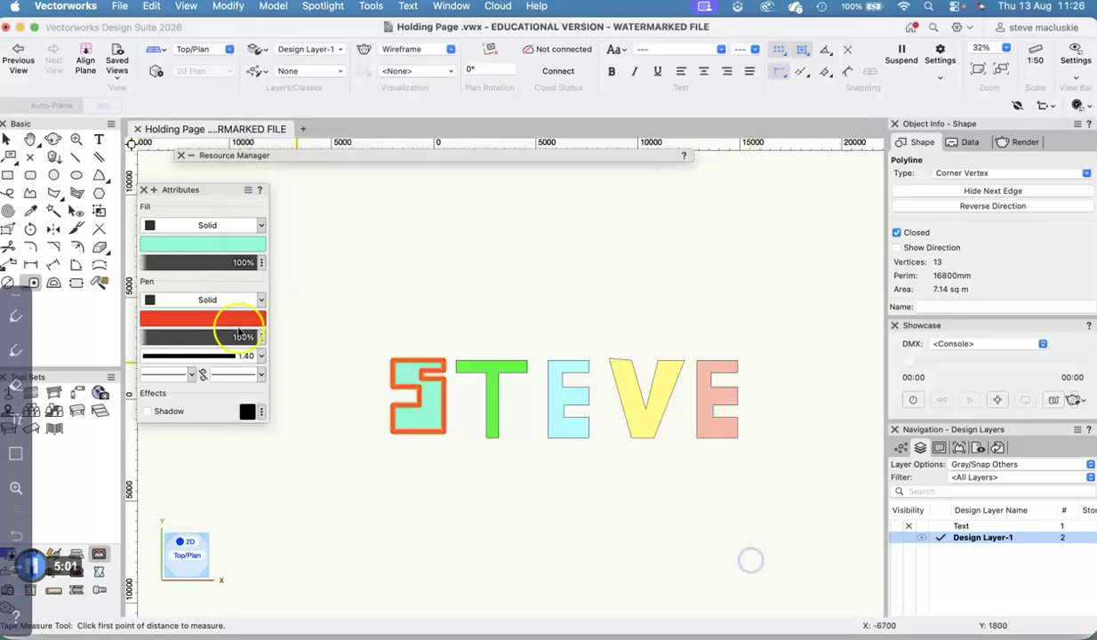
Draw a rectangle about 19500 by 7100 enclosing all five coloured letters on Design Layer-1.
left_click(8, 177)
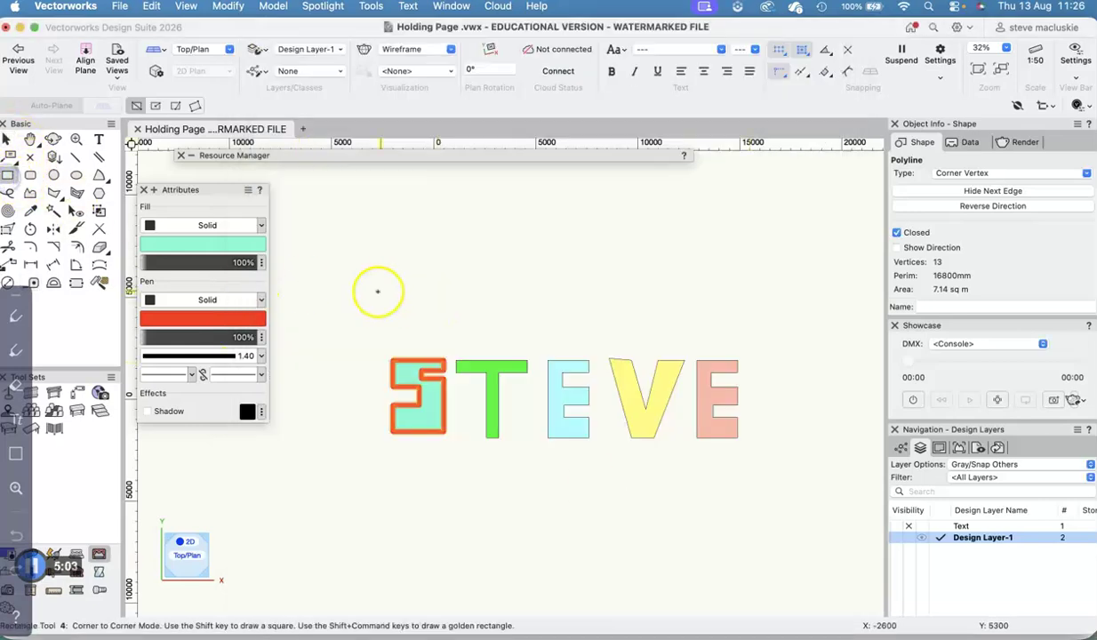
left_click(365, 317)
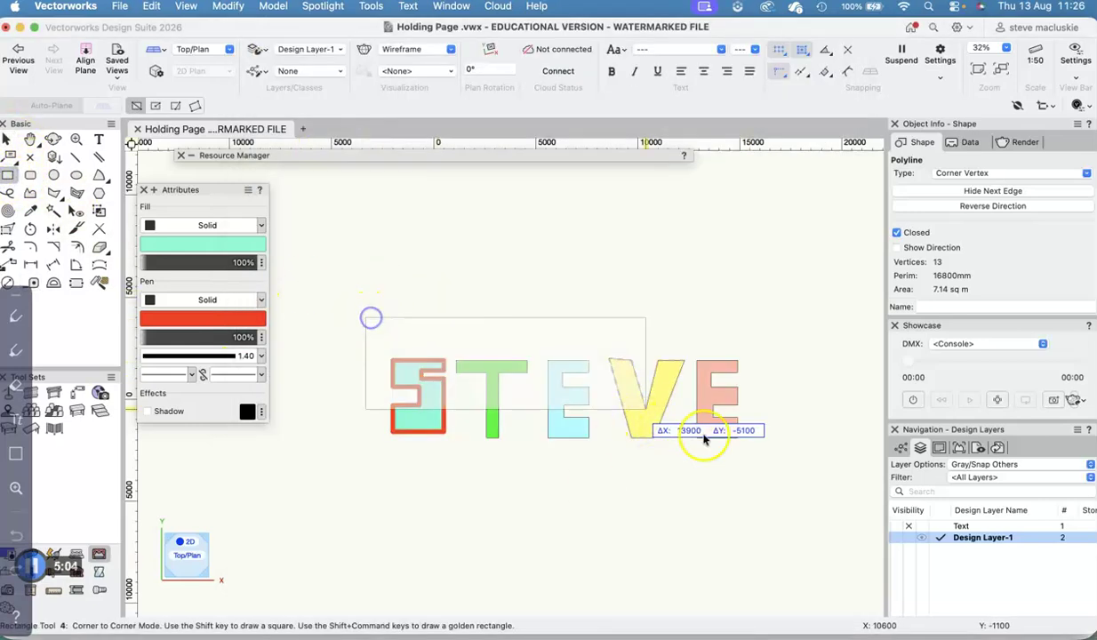
left_click(763, 460)
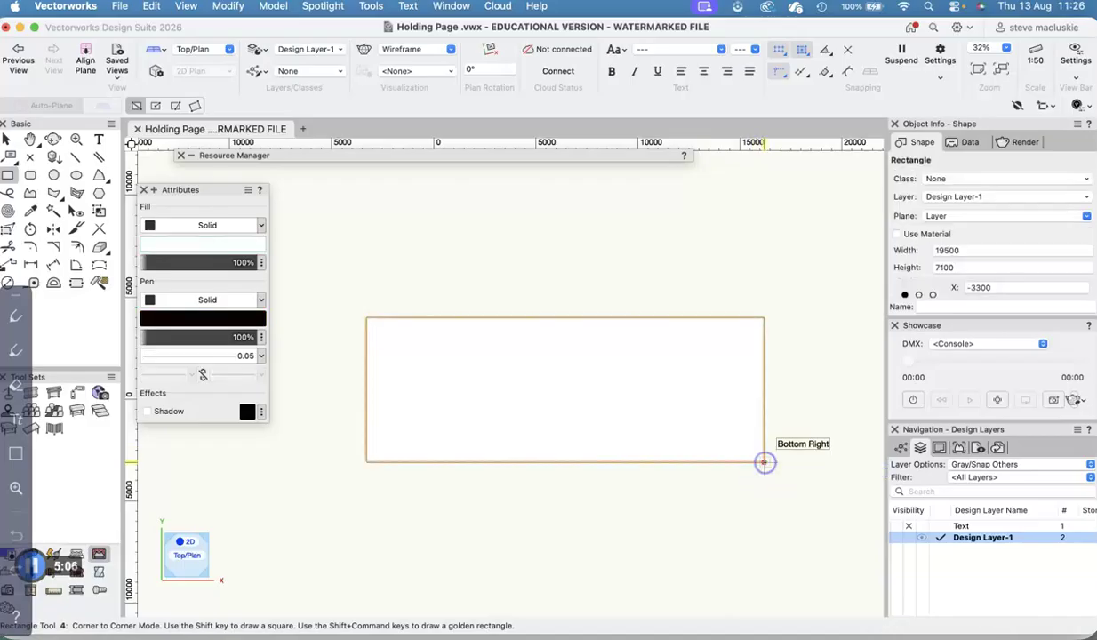
Create a viewport on Sht-1 using the rectangle as its crop, with the drawing label and naming as Dwg No./Sheet No. turned off.
left_click(182, 7)
scroll(226, 400, "down", 1)
left_click(231, 412)
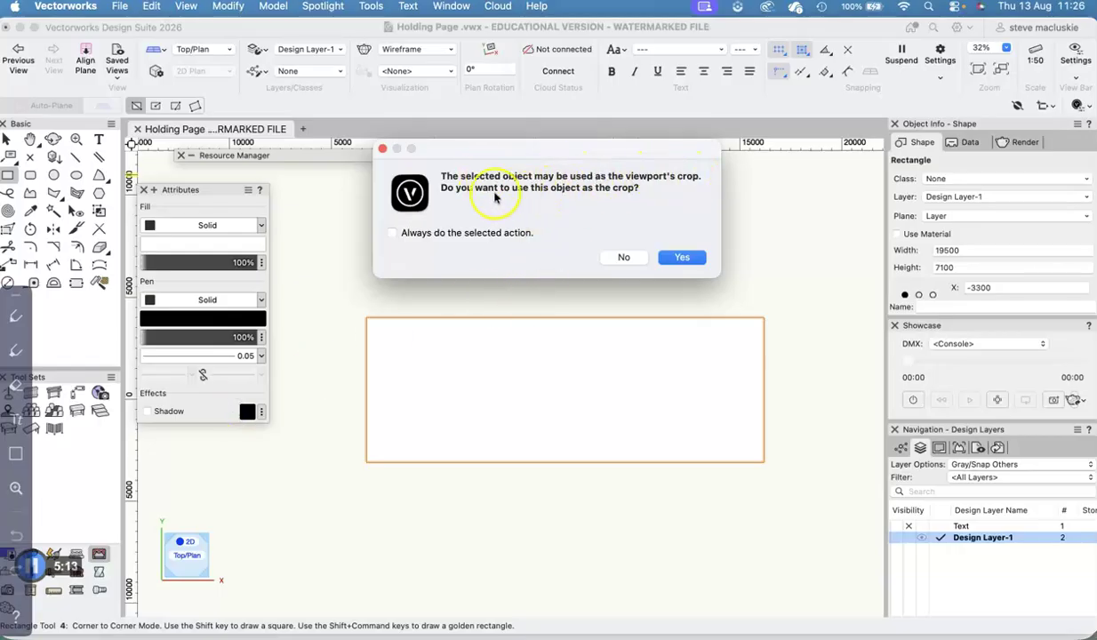
left_click(680, 255)
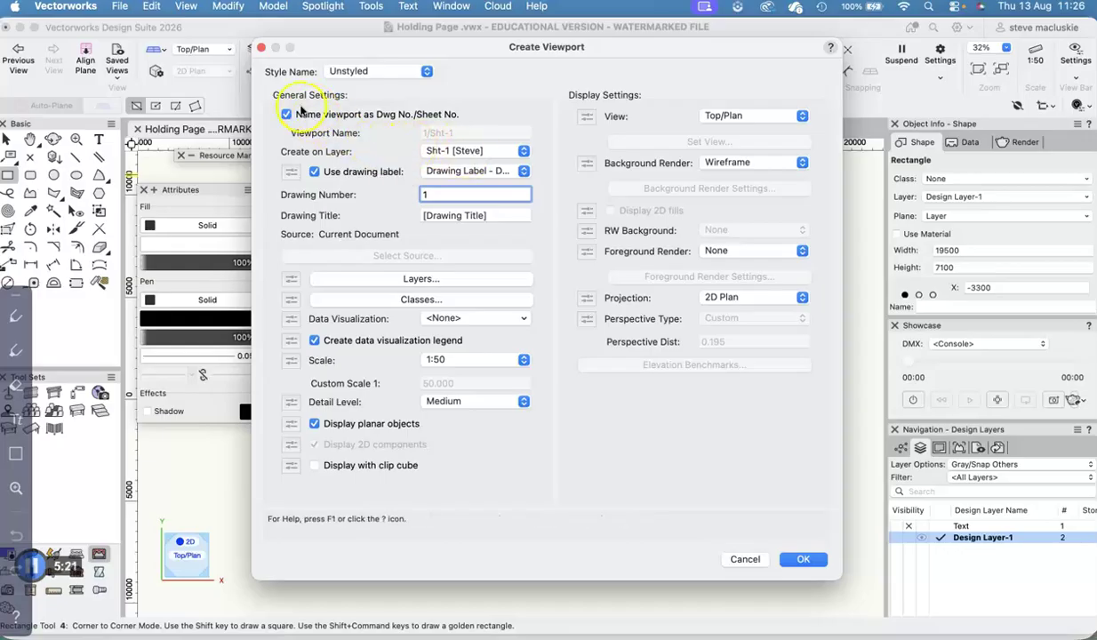
left_click(314, 171)
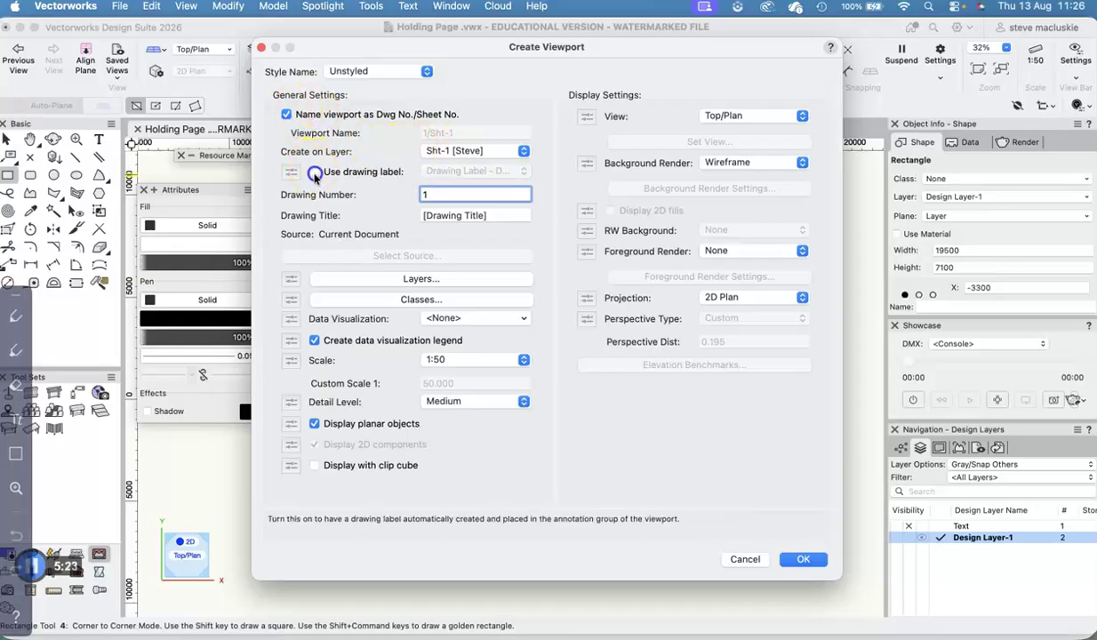
left_click(286, 115)
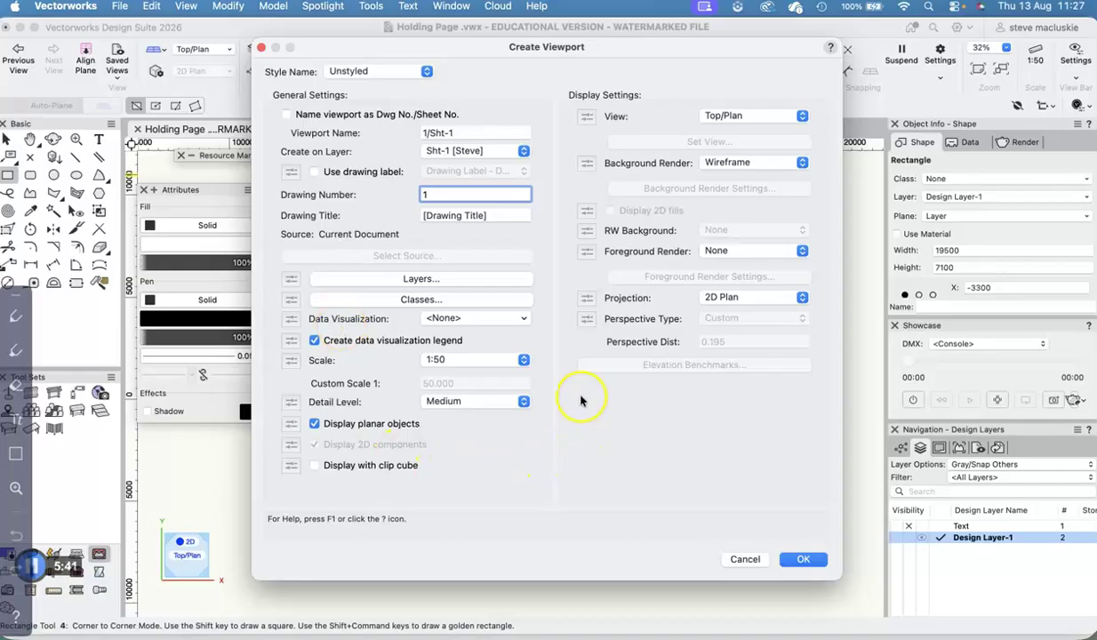
left_click(804, 559)
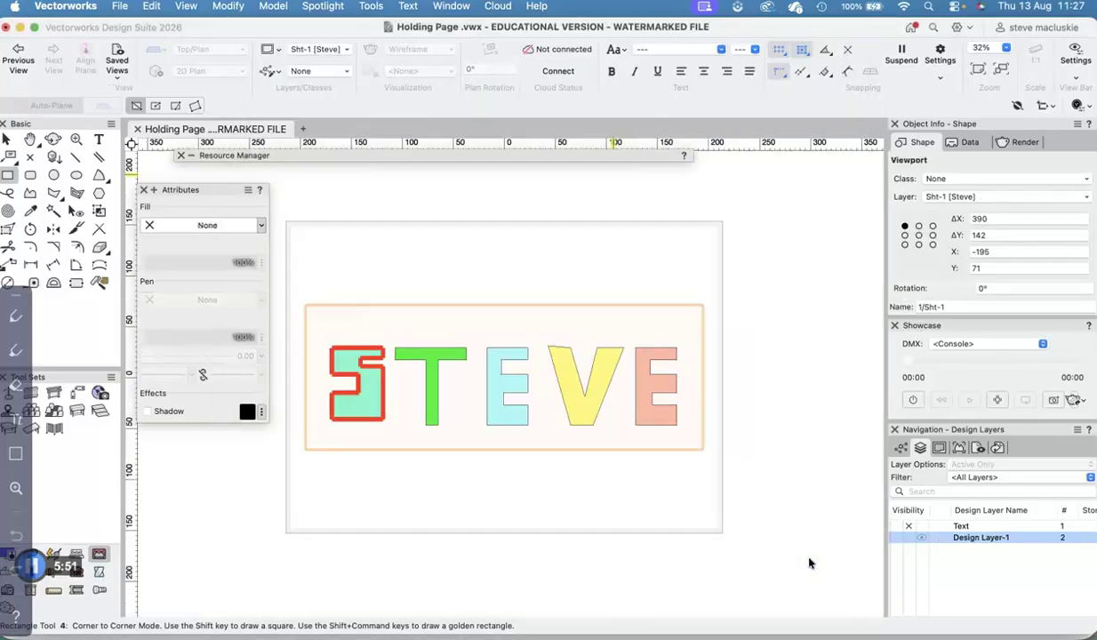
Show the list of sheet layers and set the selected viewport's scale to 1:20.
left_click(939, 448)
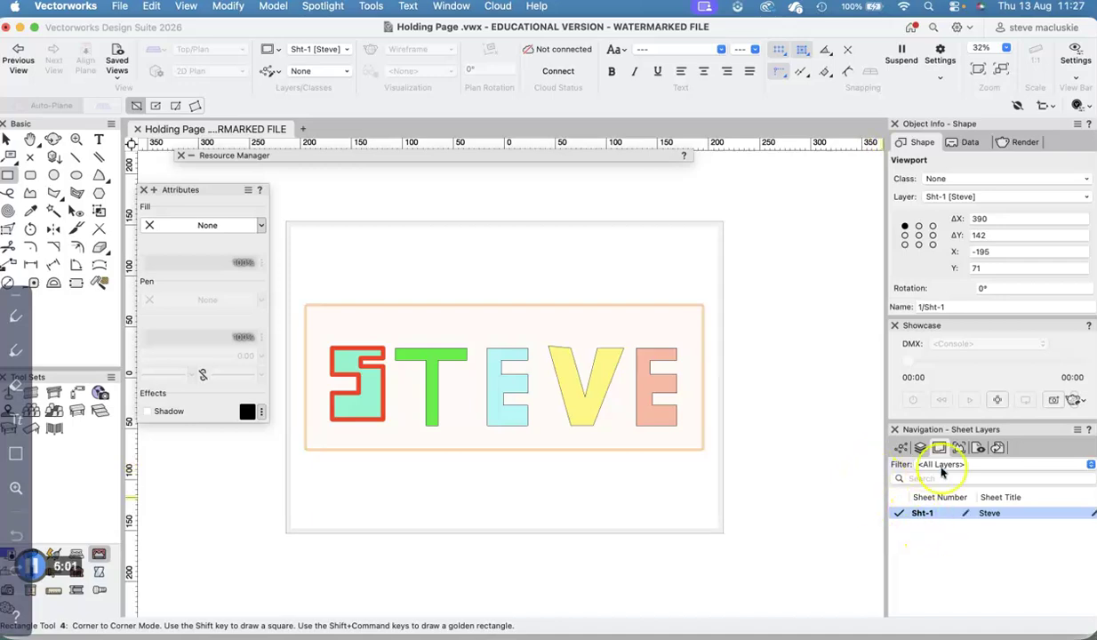
scroll(961, 282, "down", 10)
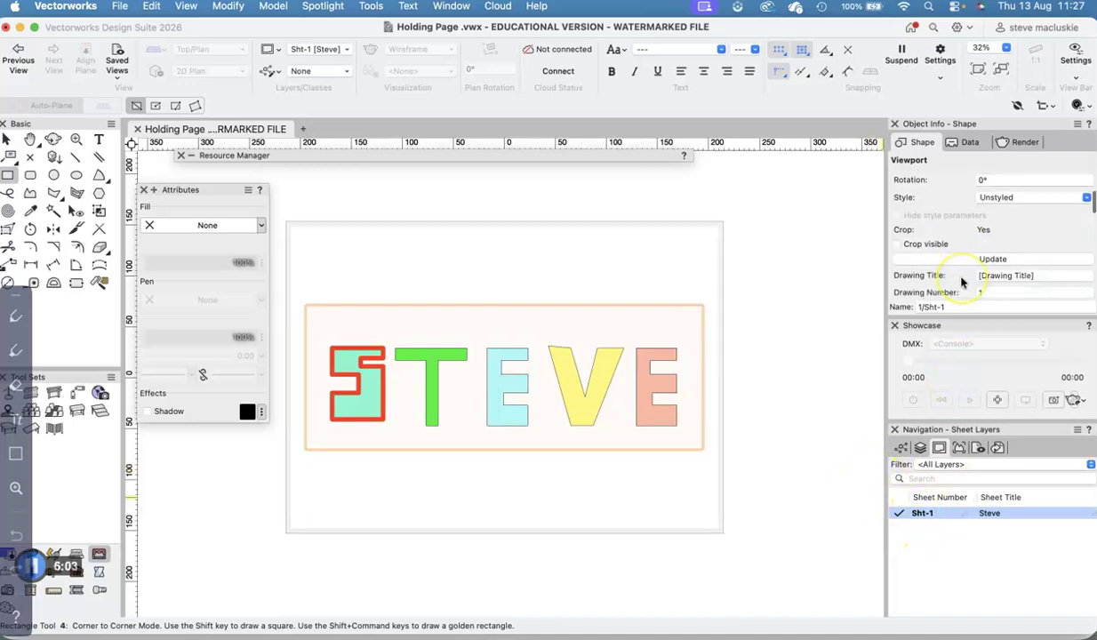
scroll(961, 282, "down", 3)
scroll(961, 282, "up", 4)
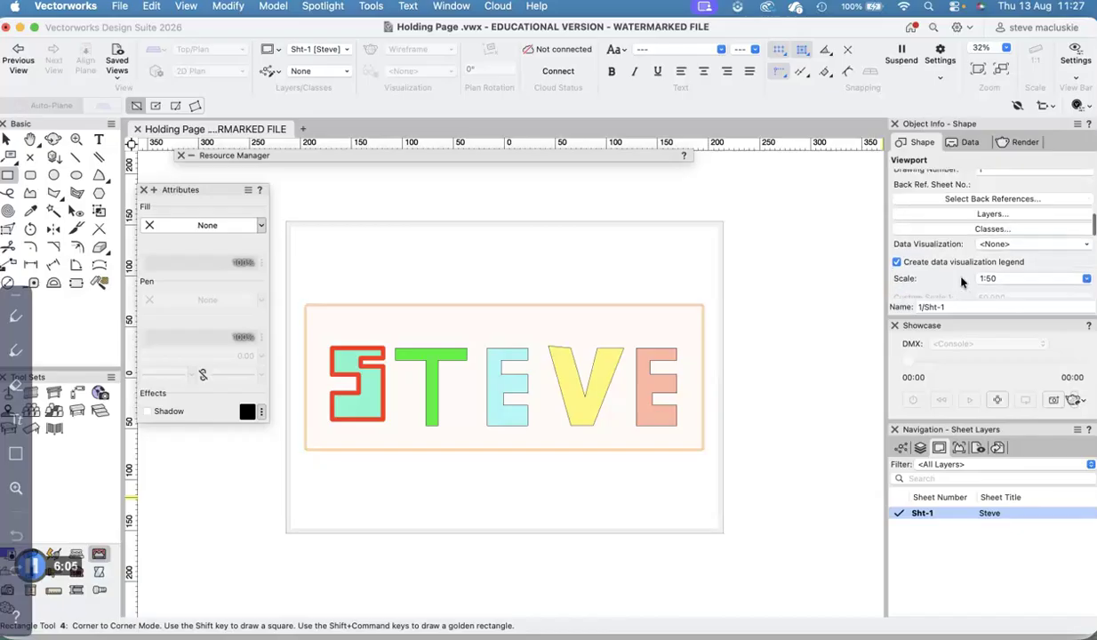
scroll(961, 282, "down", 1)
scroll(960, 282, "up", 3)
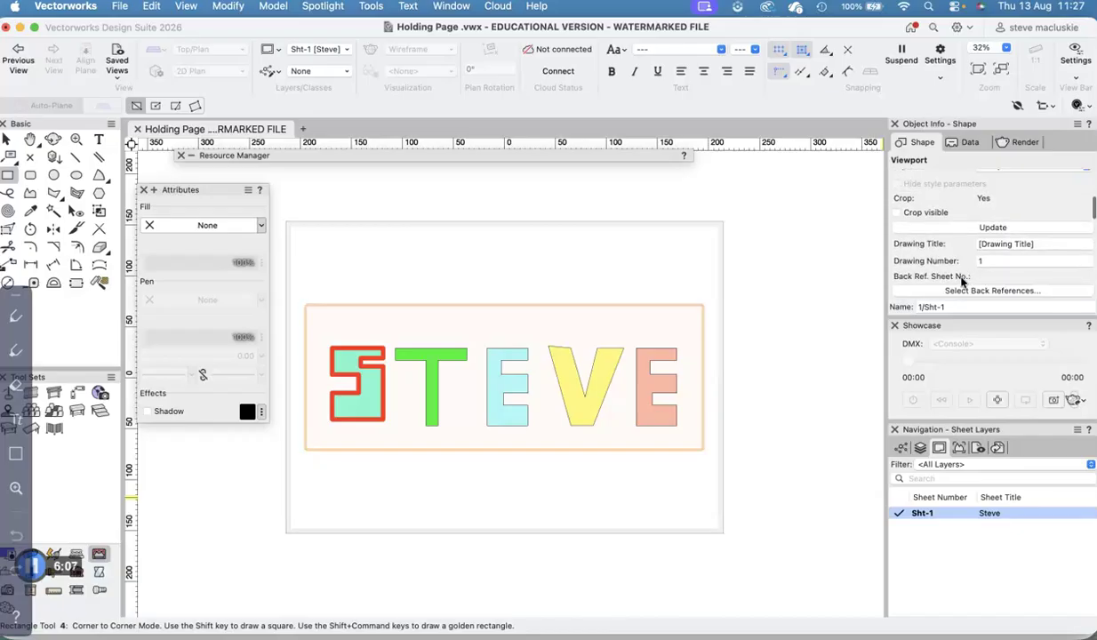
scroll(959, 281, "down", 5)
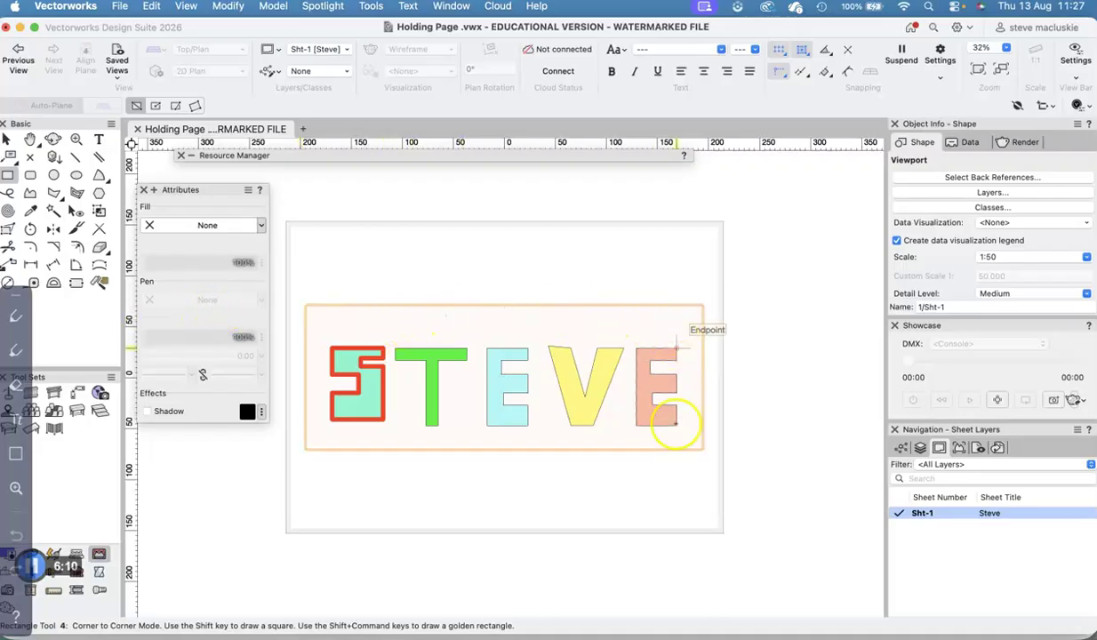
left_click(989, 257)
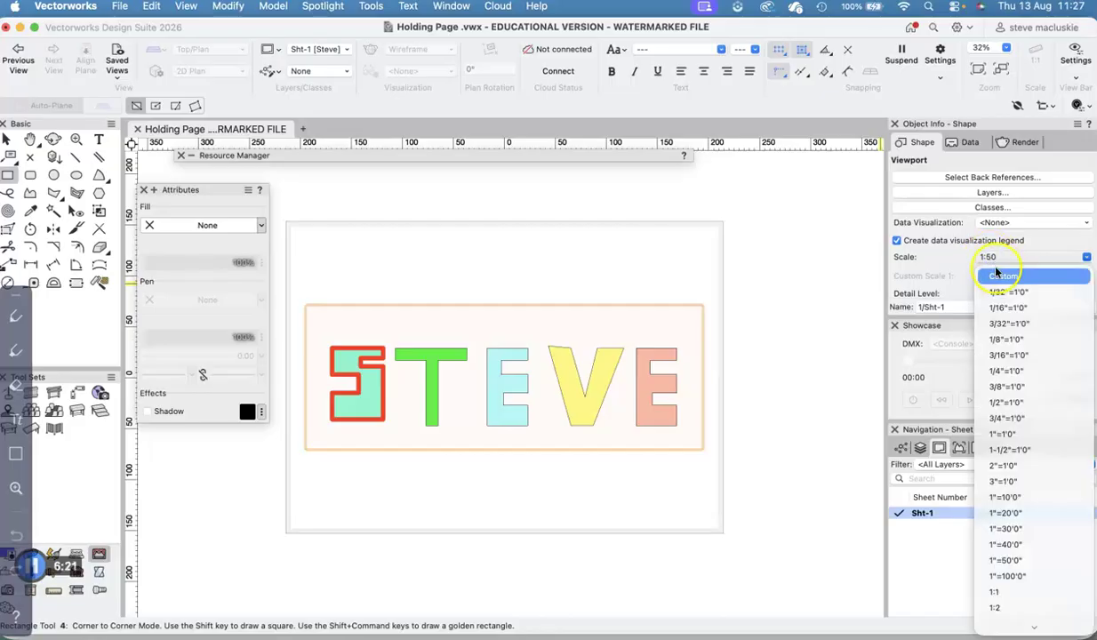
scroll(1003, 480, "down", 5)
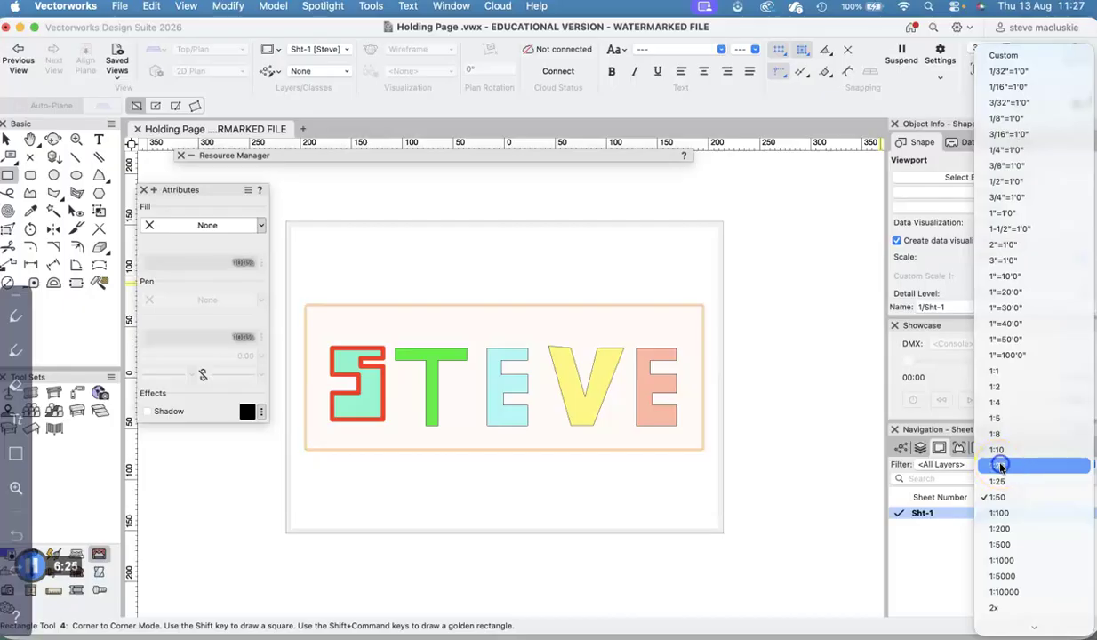
left_click(999, 465)
scroll(662, 464, "down", 2)
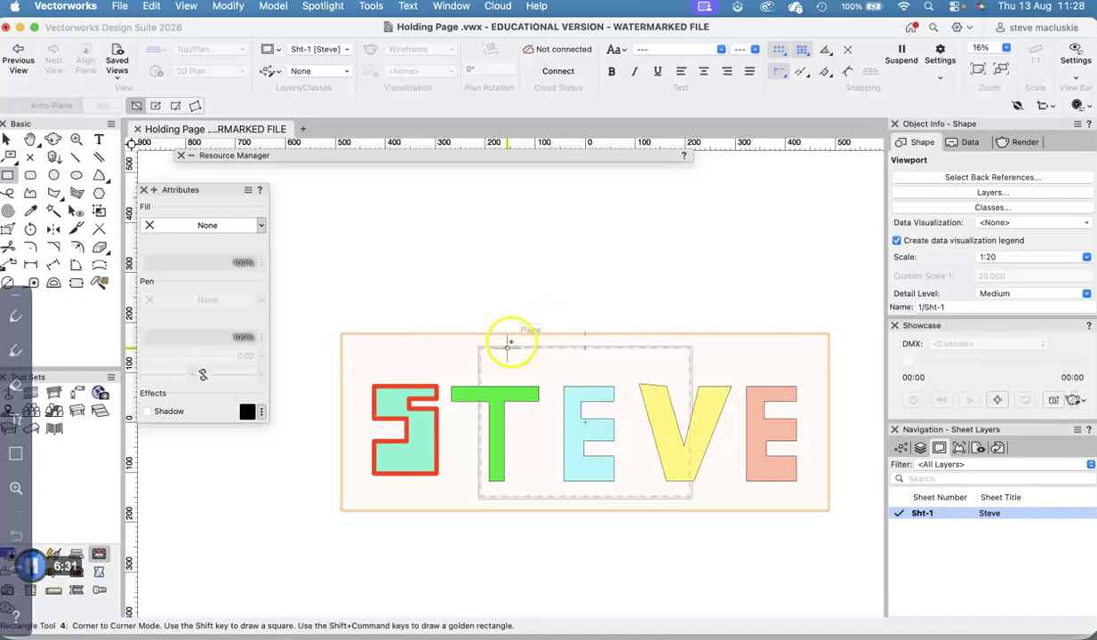
Set the viewport's scale to 1:50 so the letters fit the page, and deselect the viewport.
left_click(992, 256)
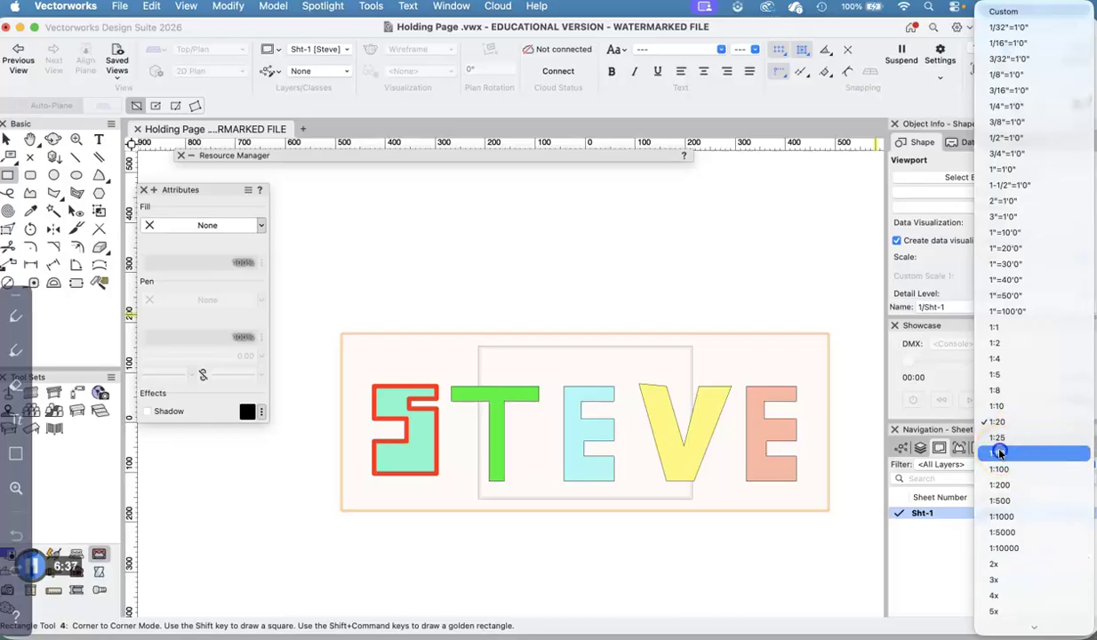
left_click(997, 452)
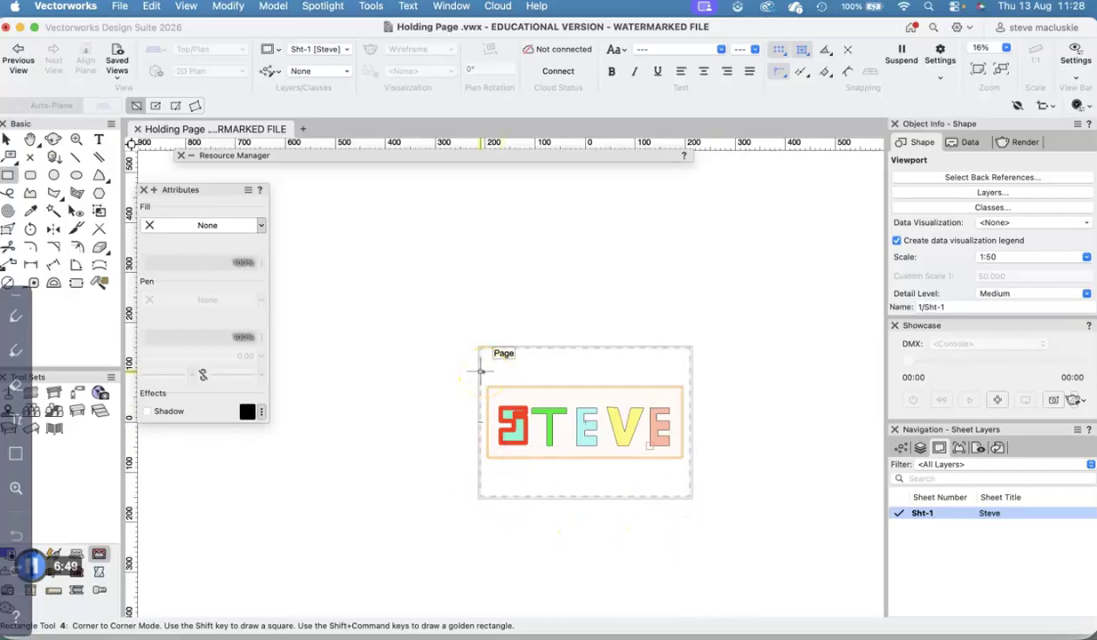
left_click(6, 139)
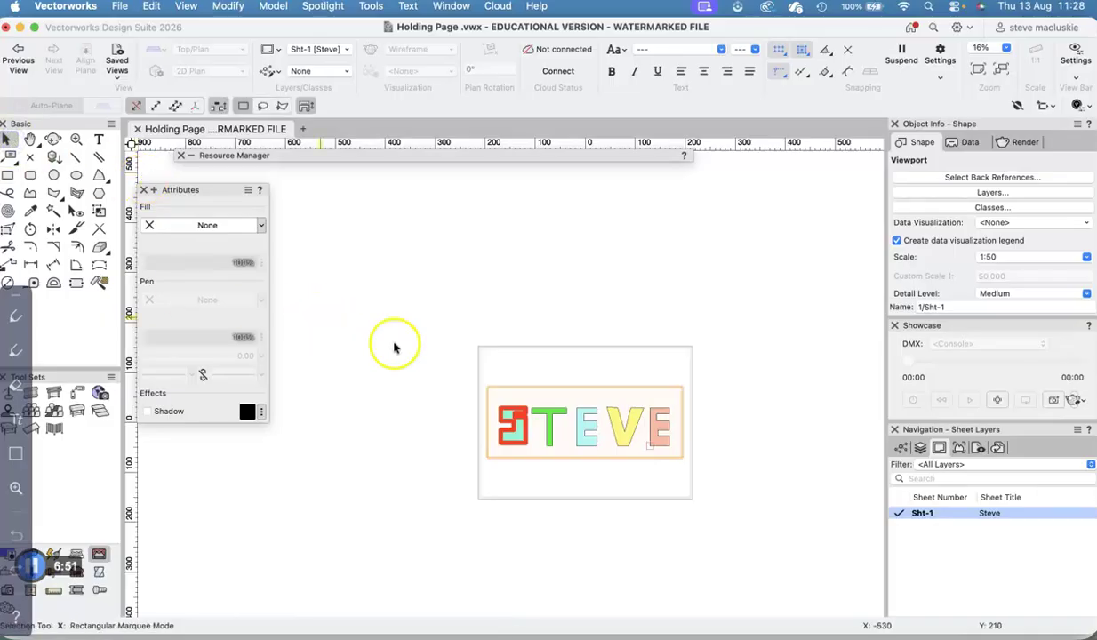
left_click(499, 356)
Open the viewport on the sheet for editing its Annotations.
scroll(557, 434, "up", 2)
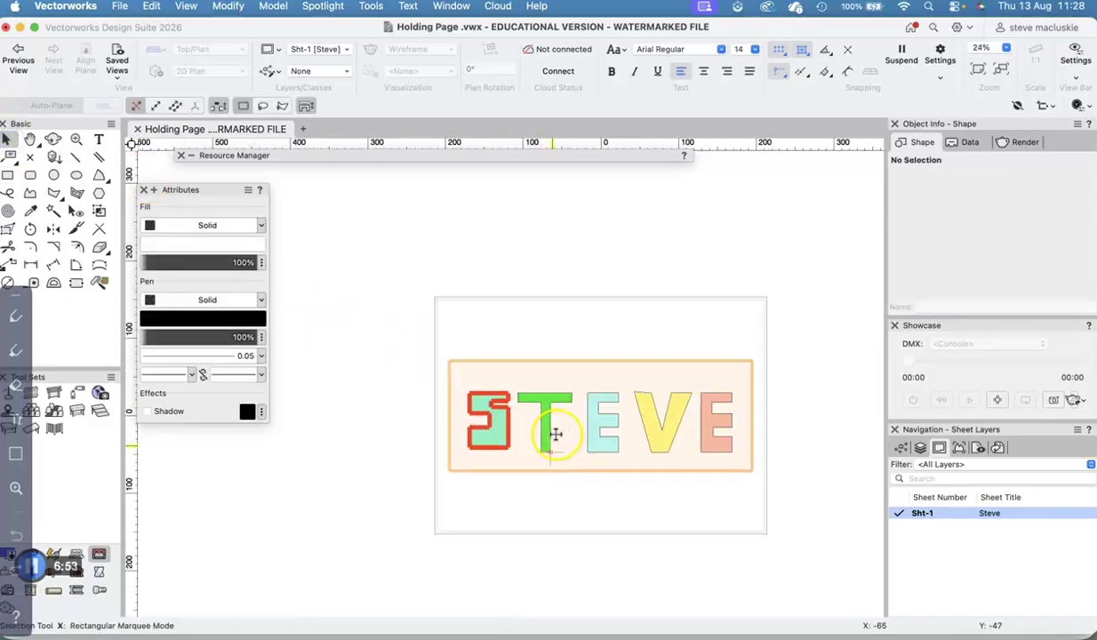
scroll(557, 435, "up", 1)
scroll(605, 444, "up", 1)
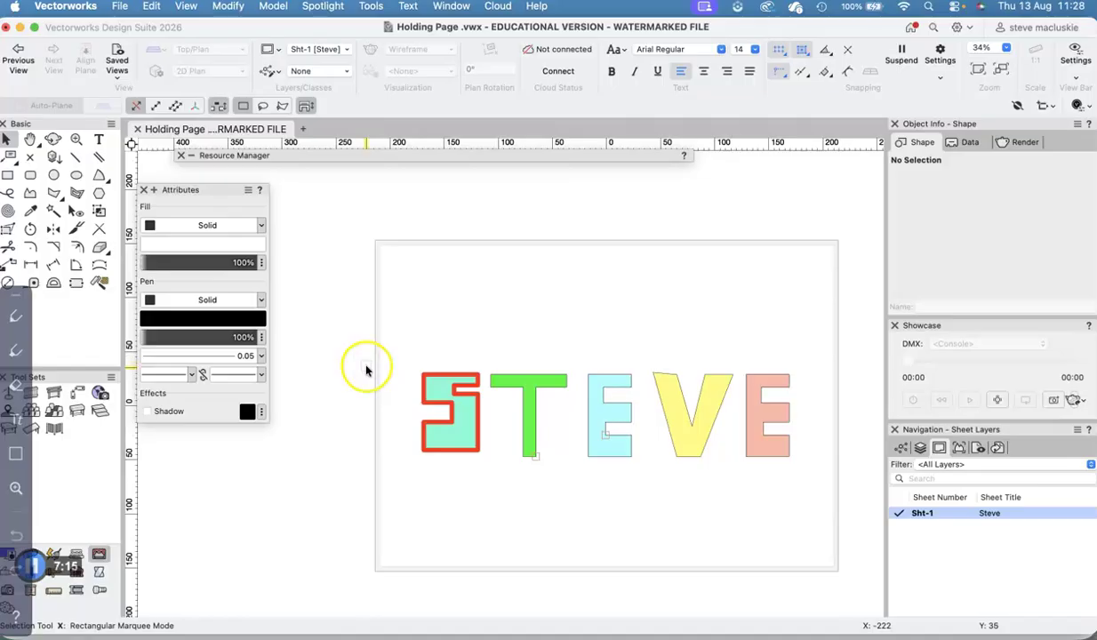
double_click(453, 373)
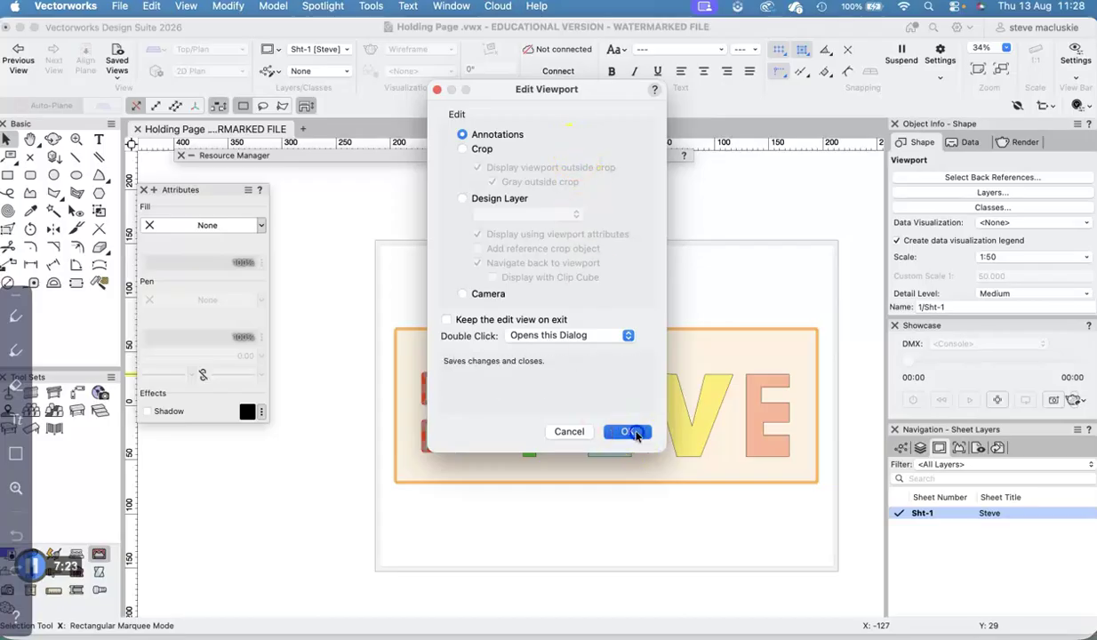
left_click(633, 432)
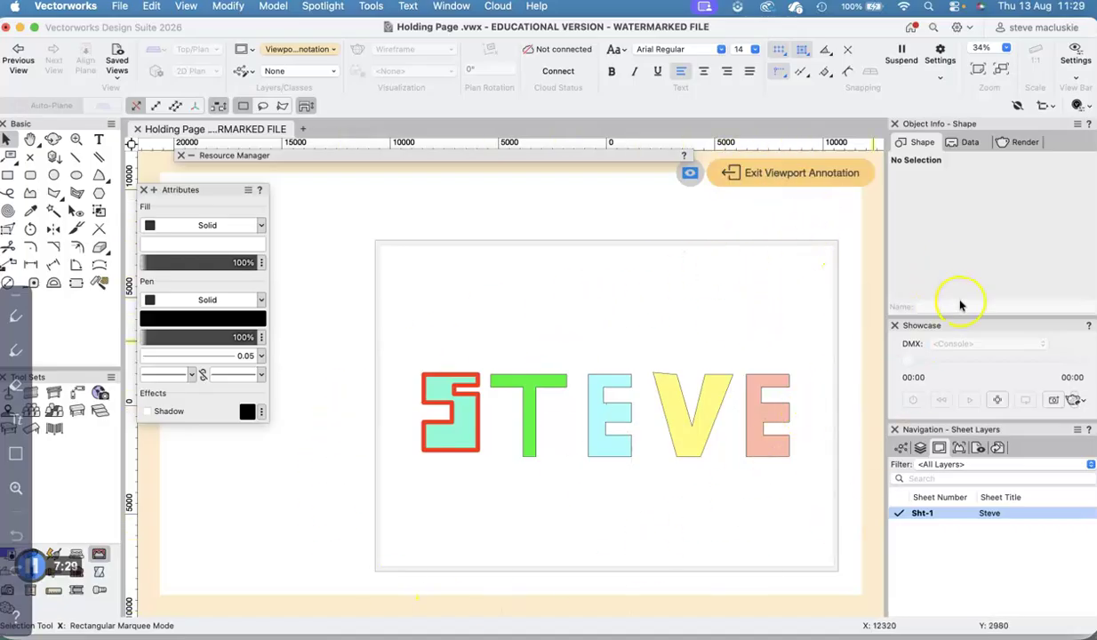
Try a constrained linear dimension across the top edge of the letter S, and delete it.
left_click(30, 264)
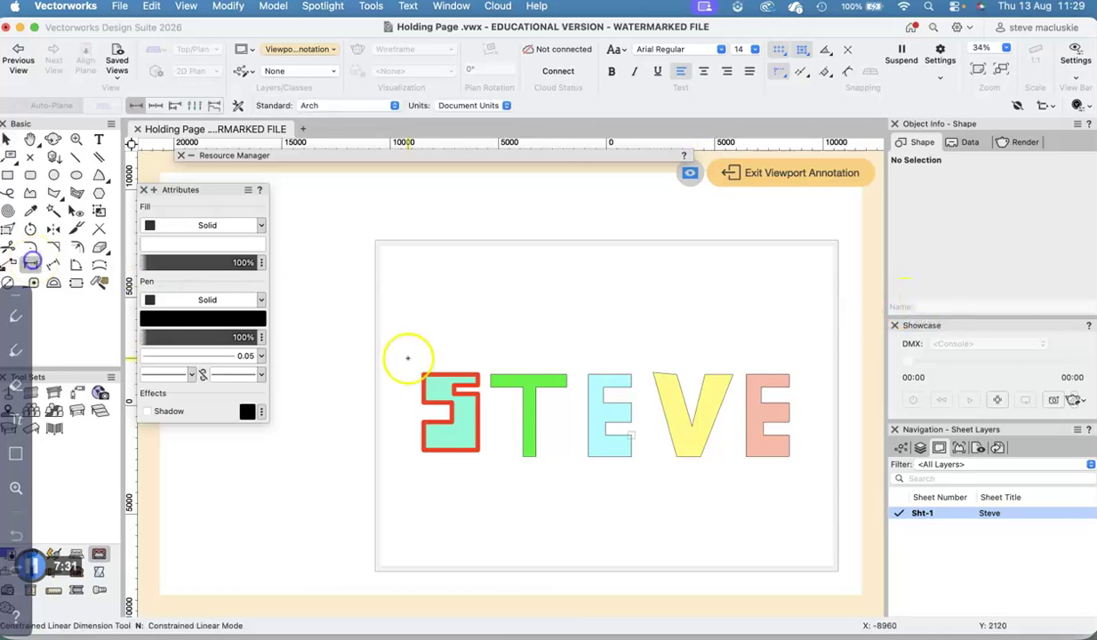
scroll(444, 371, "up", 2)
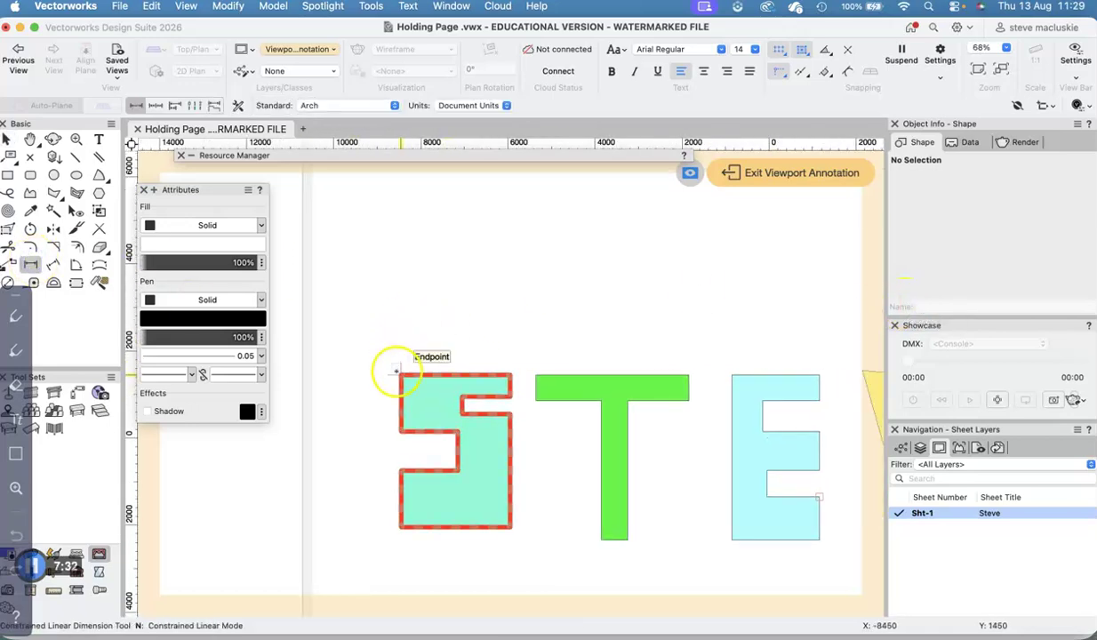
left_click(511, 374)
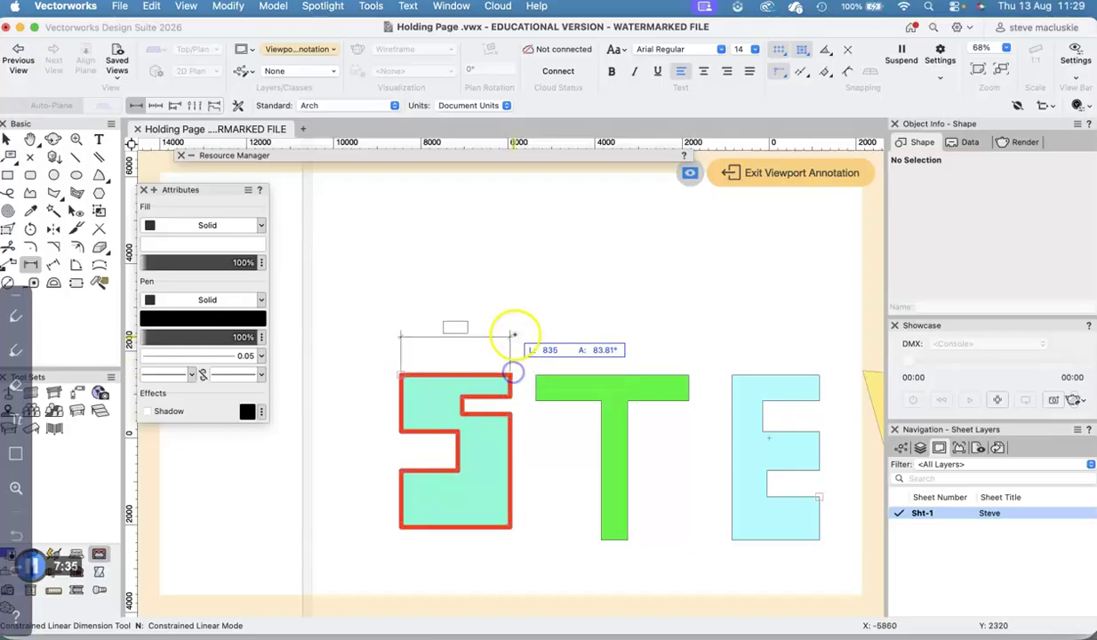
left_click(515, 336)
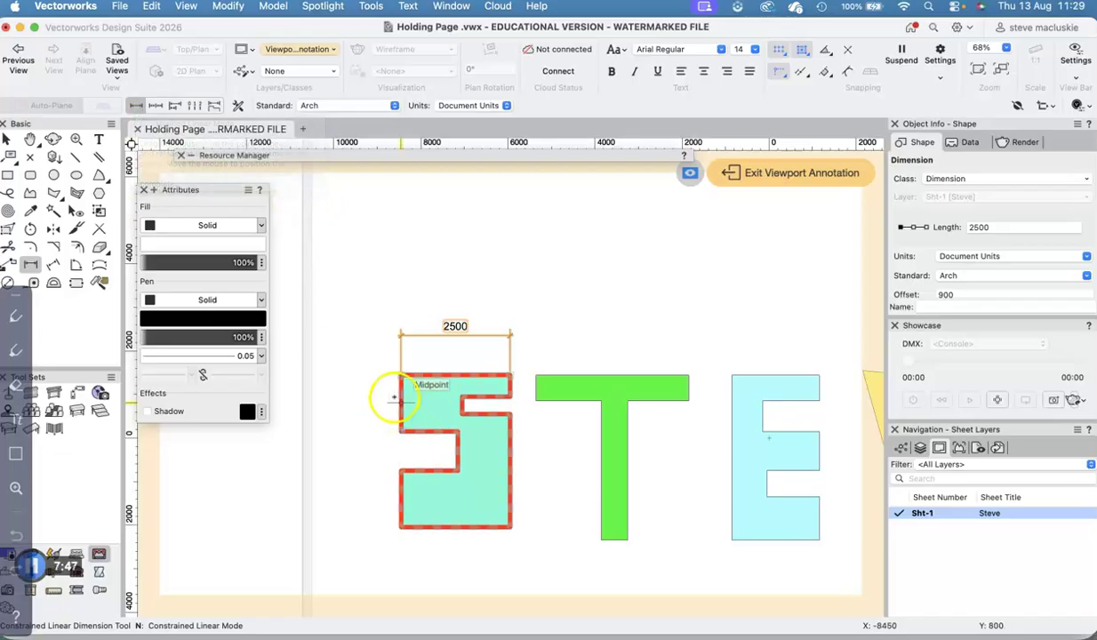
key("Delete")
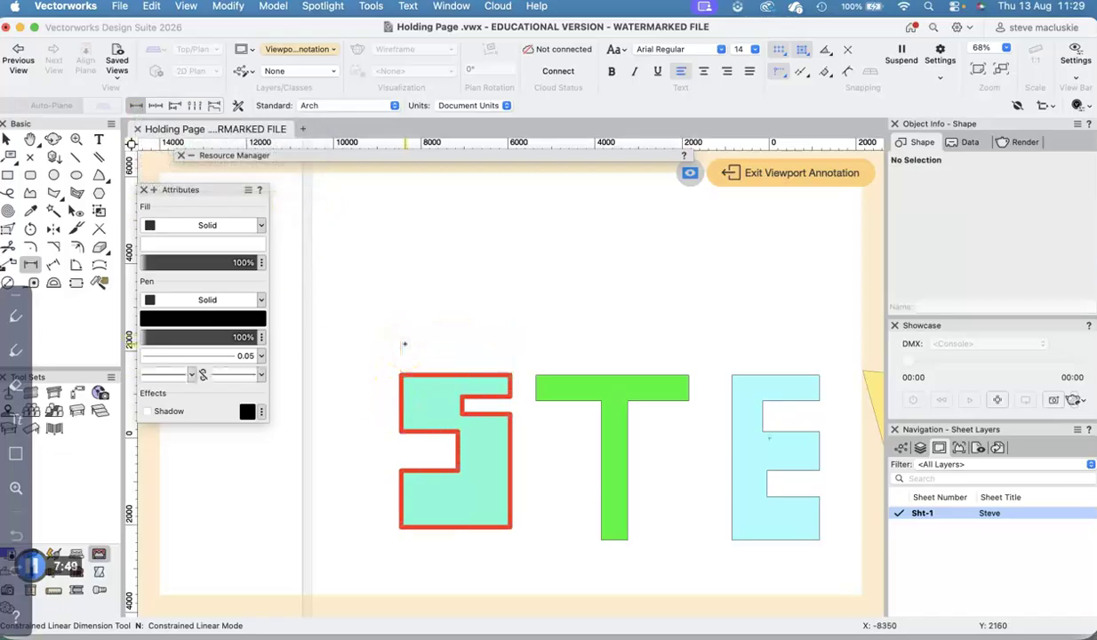
Dimension the width of the letter S between its top corners, placing the dimension line about 1050 above the letter.
left_click(399, 374)
left_click(511, 374)
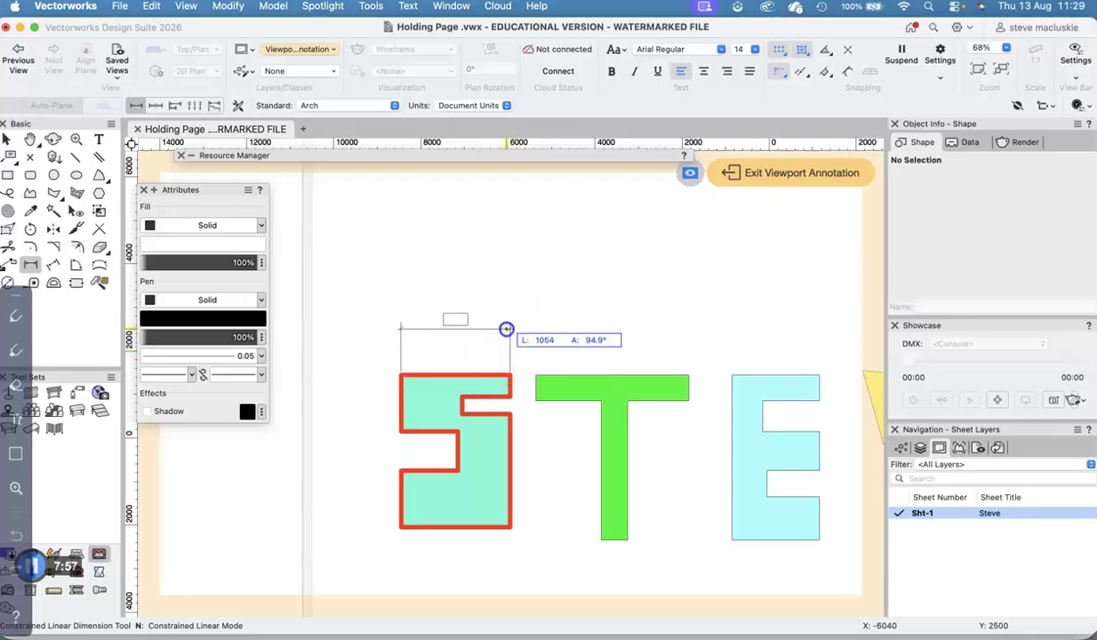
left_click(506, 328)
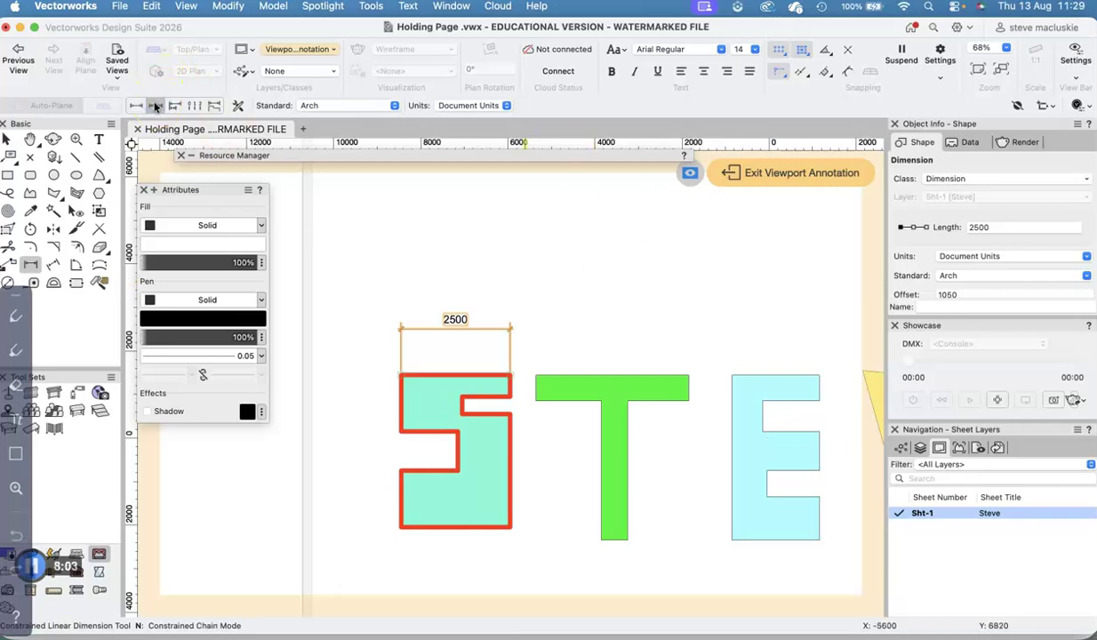
Add constrained chain dimensions down the left side of the letter S, covering its three vertical segments, offset about 980 from the letter.
left_click(399, 374)
left_click(399, 432)
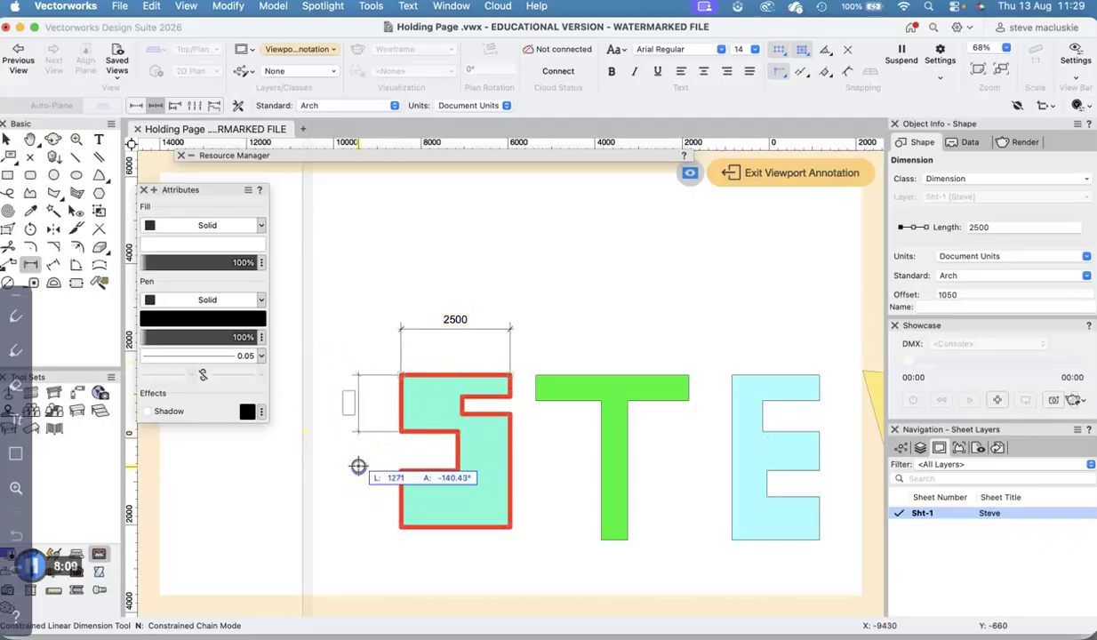
left_click(358, 466)
left_click(399, 470)
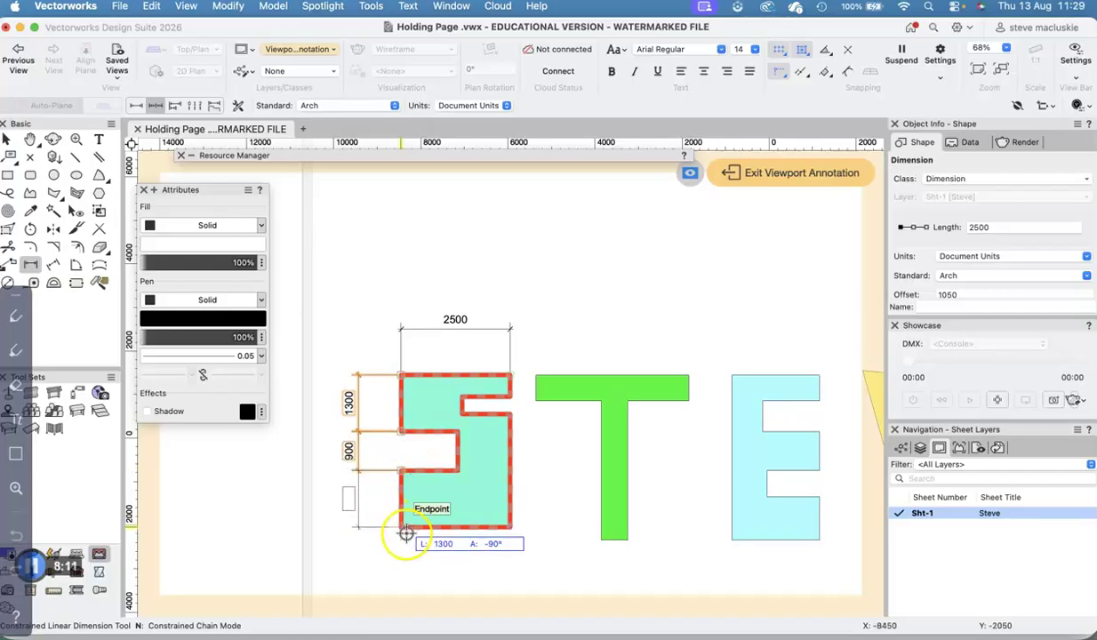
left_click(401, 528)
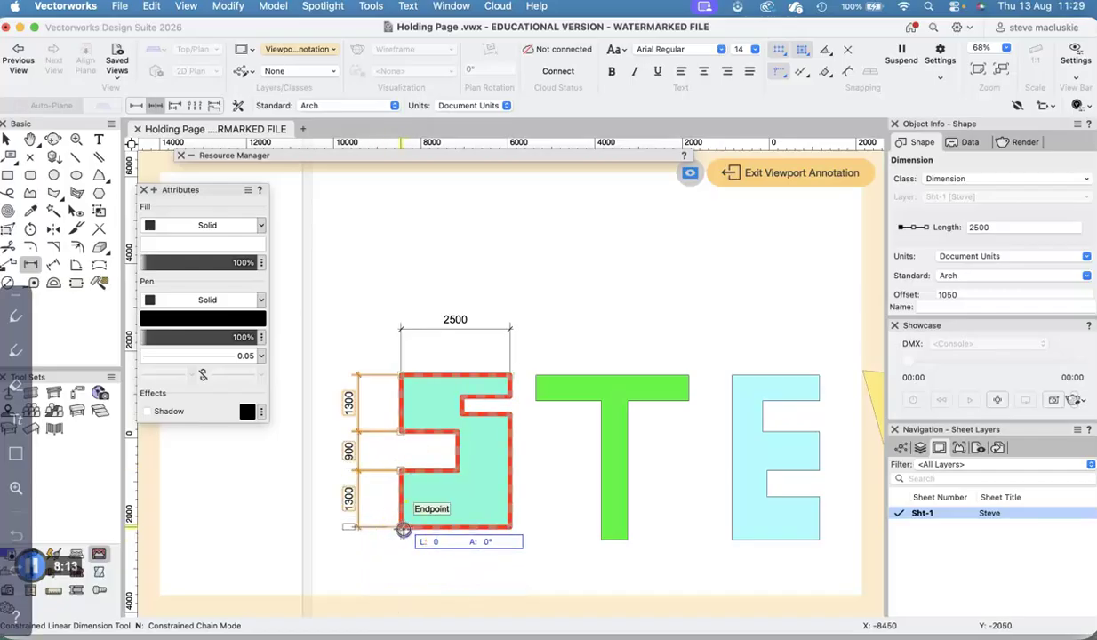
left_click(402, 529)
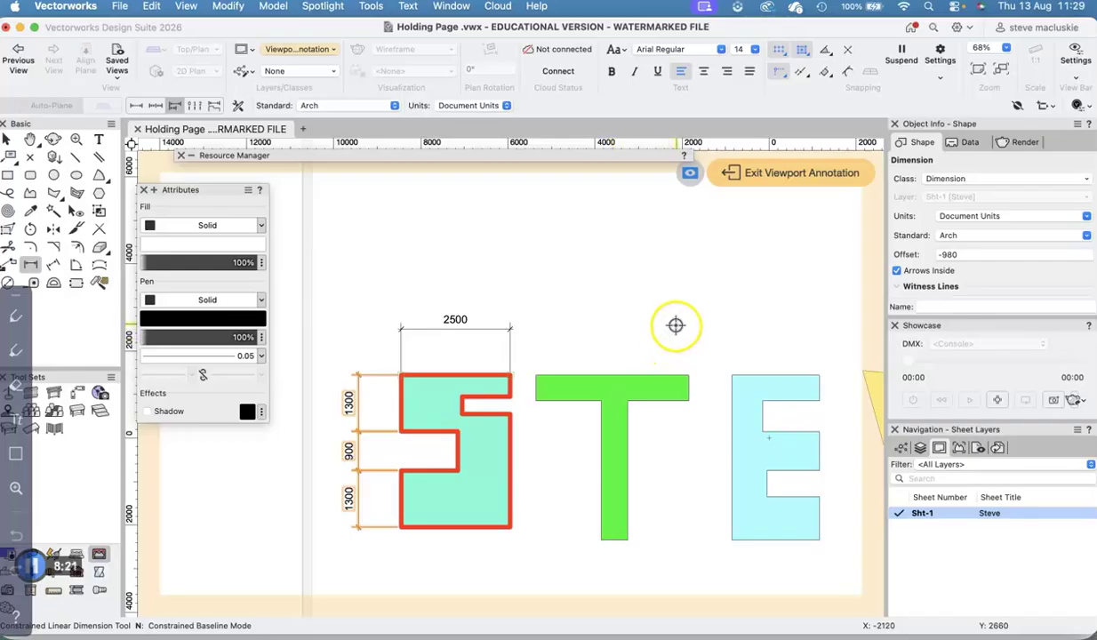
Try constrained baseline dimensions from the top right corner of the first E down through its right-hand corners, and delete them.
key("h")
left_click_drag(645, 309, 481, 281)
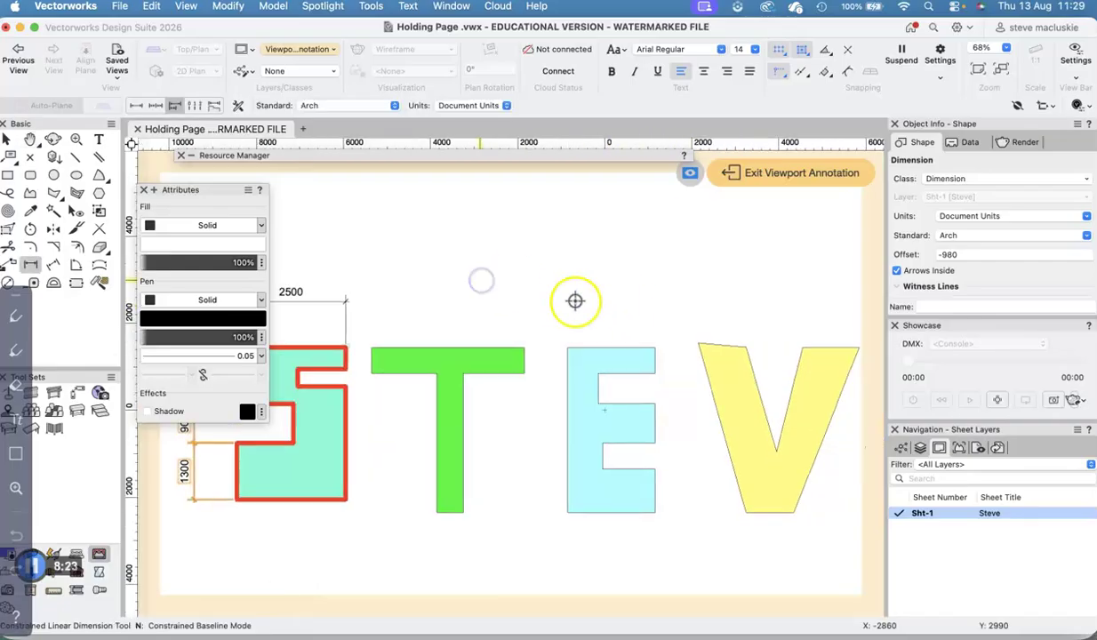
left_click(655, 340)
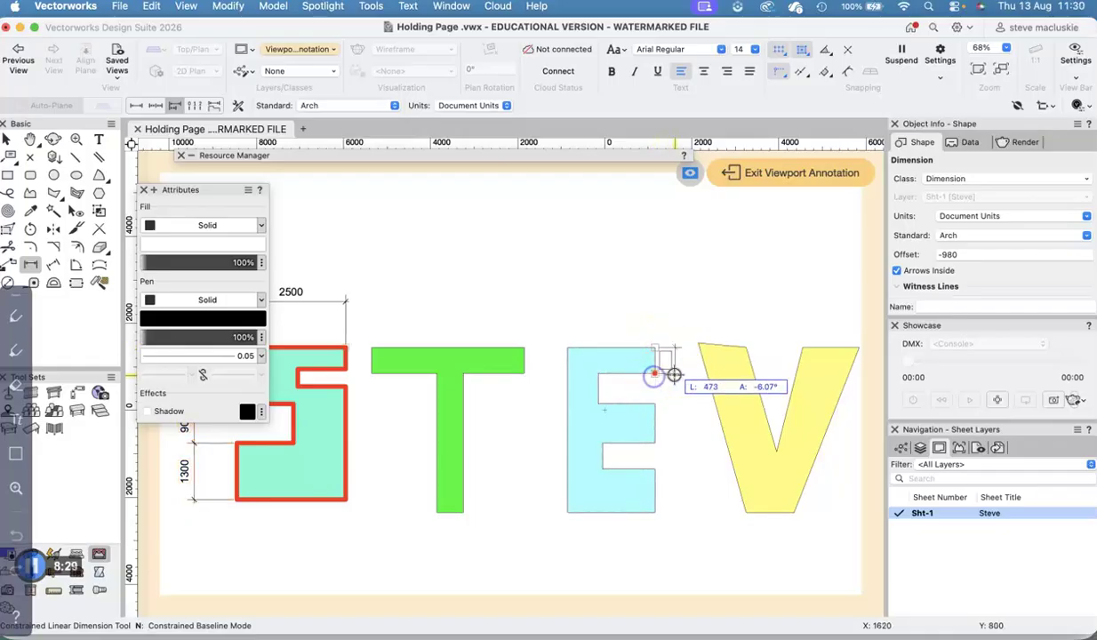
left_click(680, 374)
left_click(656, 405)
left_click(655, 443)
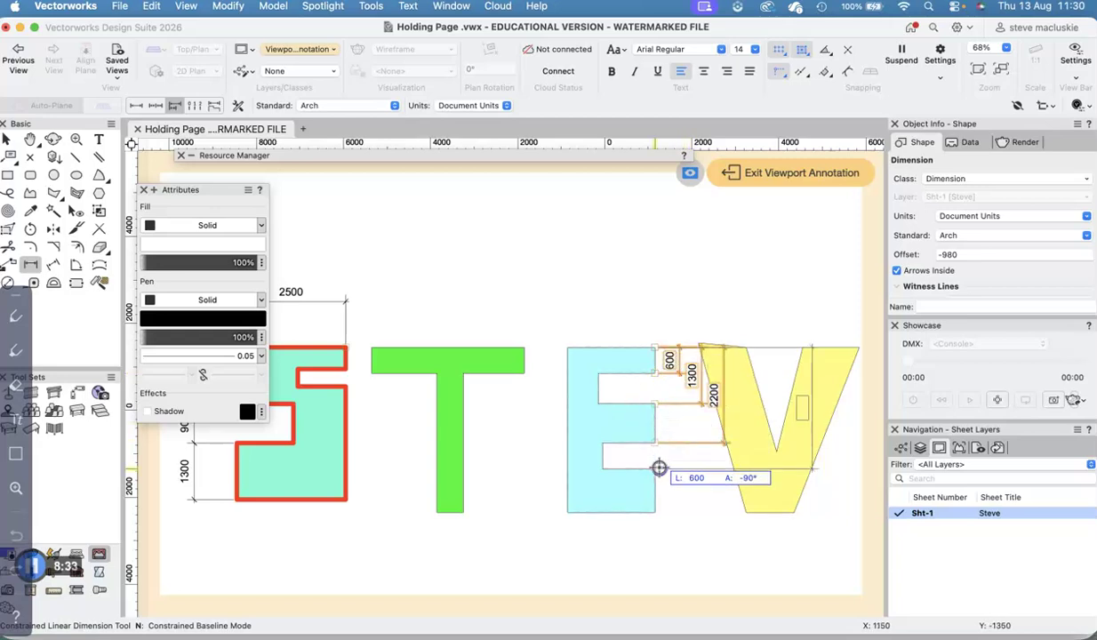
left_click(656, 468)
left_click(658, 512)
left_click(670, 536)
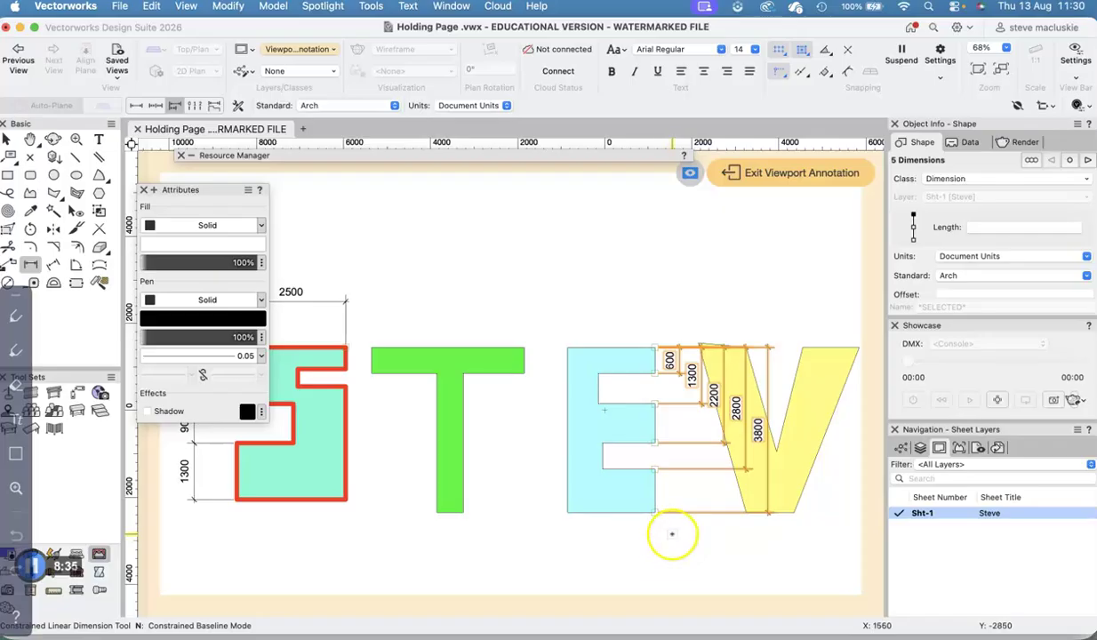
scroll(480, 333, "down", 3)
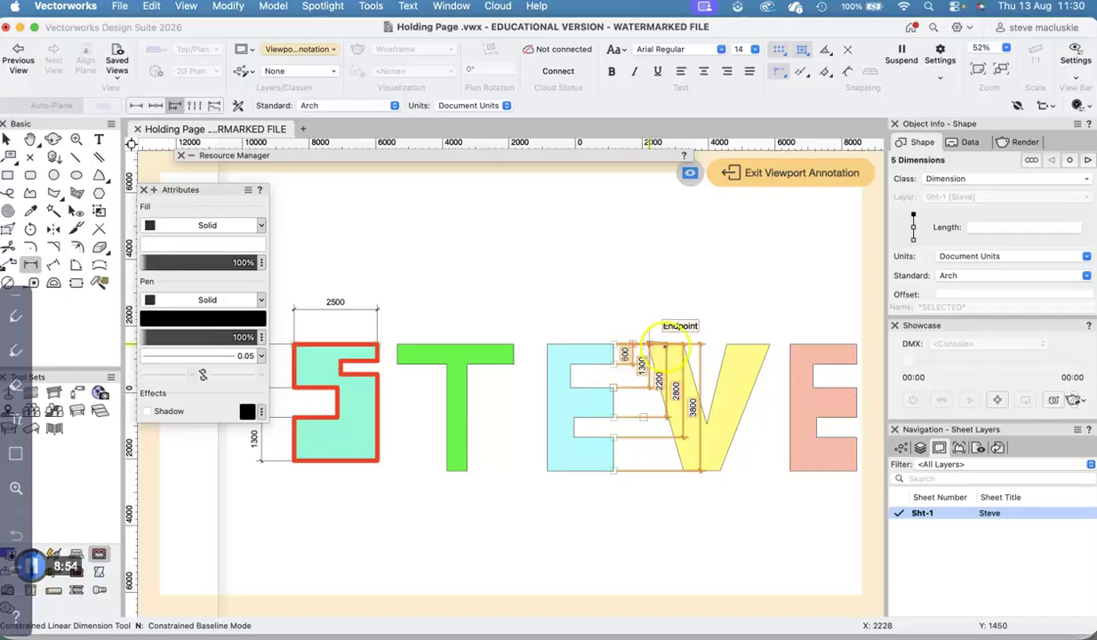
key("Delete")
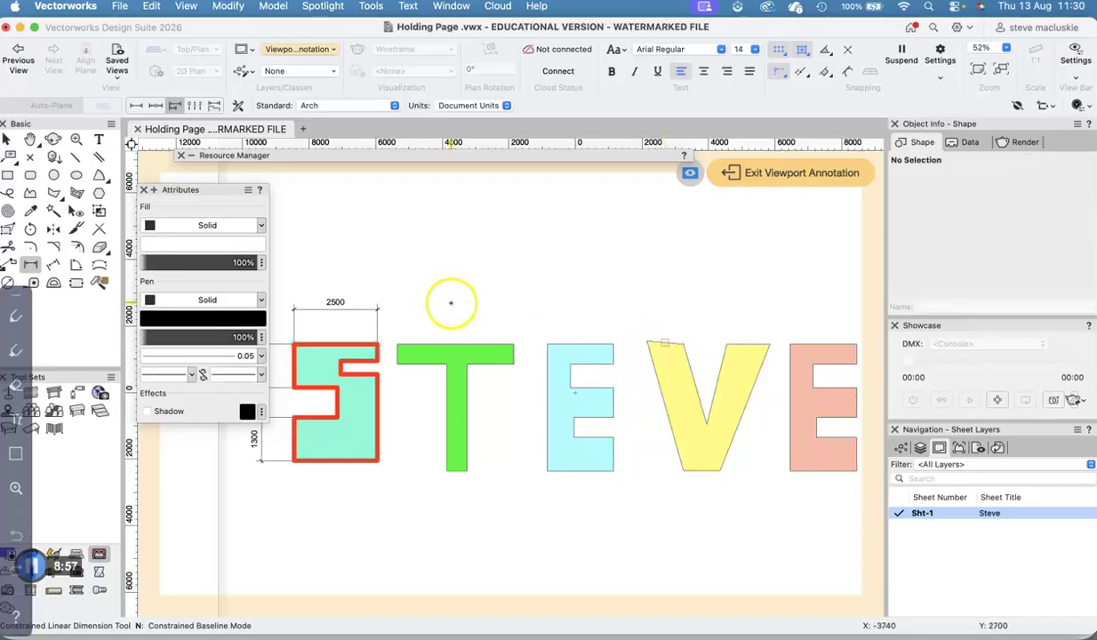
Add an unconstrained linear dimension along the outer left slanted edge of the letter V, offset about 1137 from the edge.
key("h")
left_click_drag(433, 309, 591, 296)
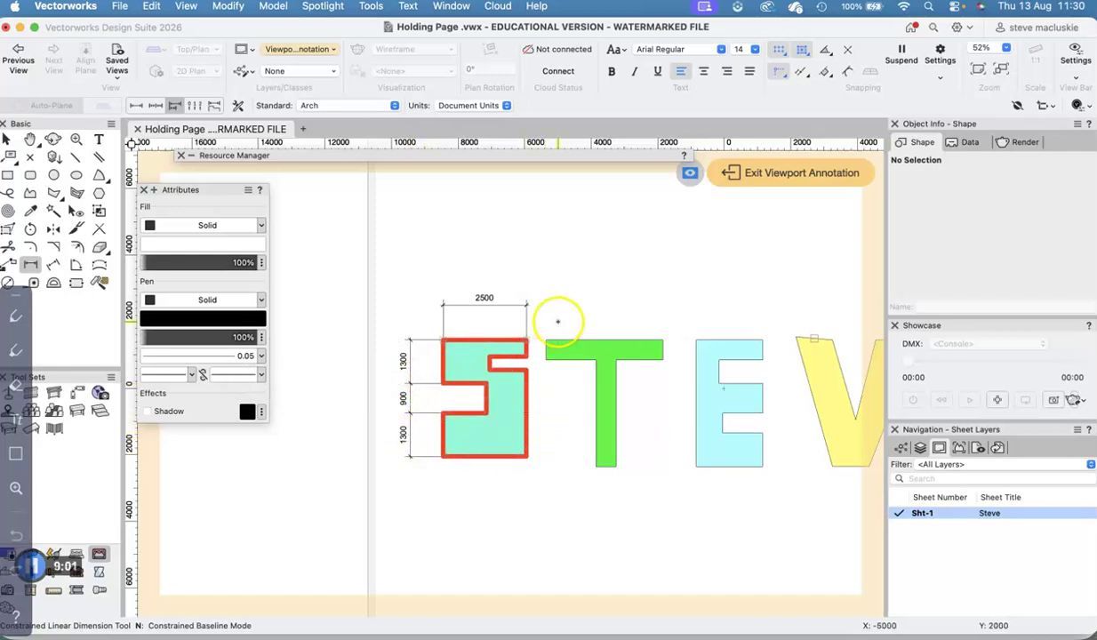
scroll(556, 321, "down", 2)
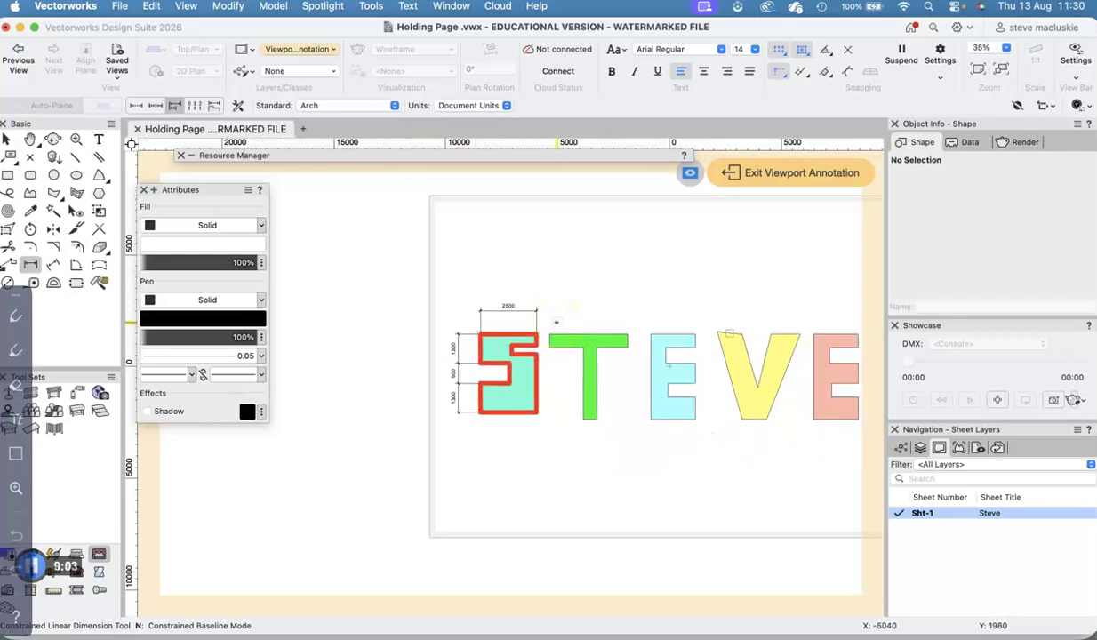
key("h")
left_click_drag(563, 309, 444, 268)
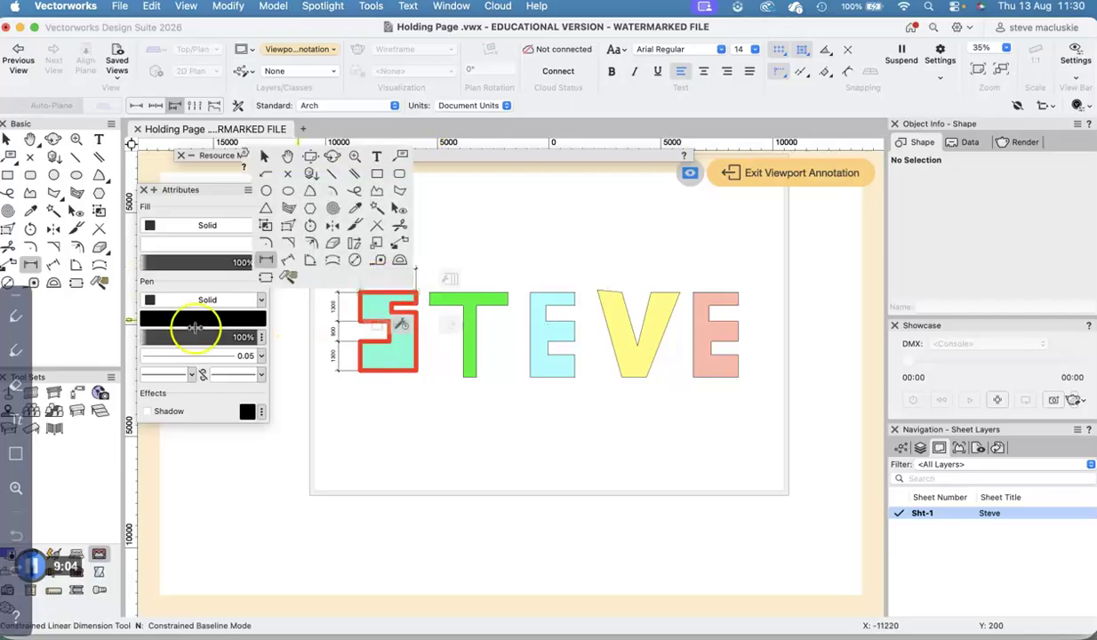
left_click(55, 265)
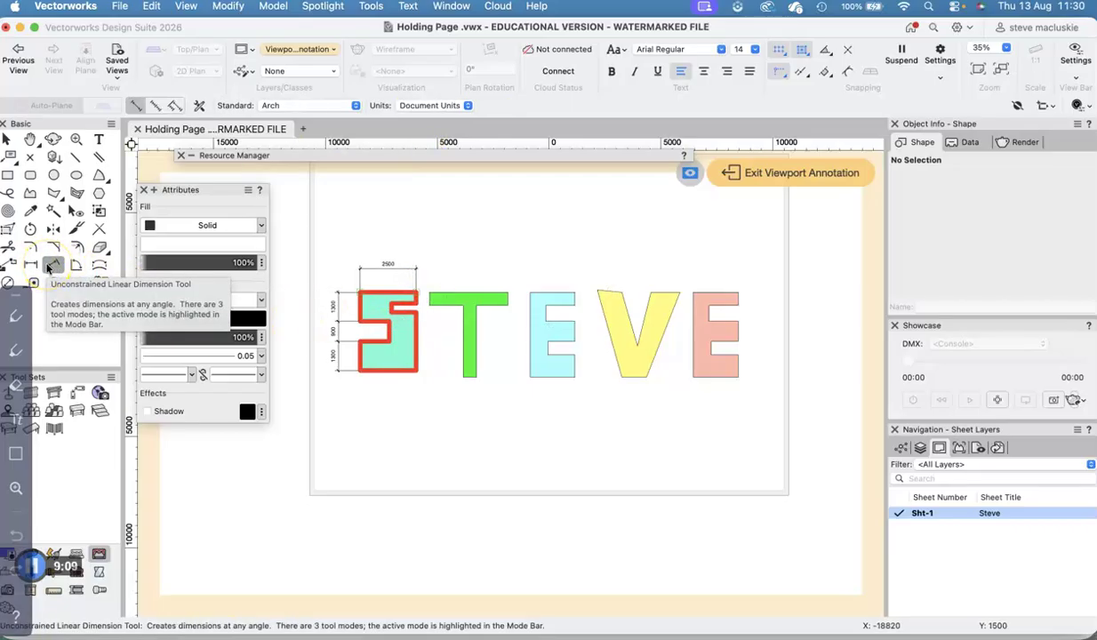
left_click(593, 290)
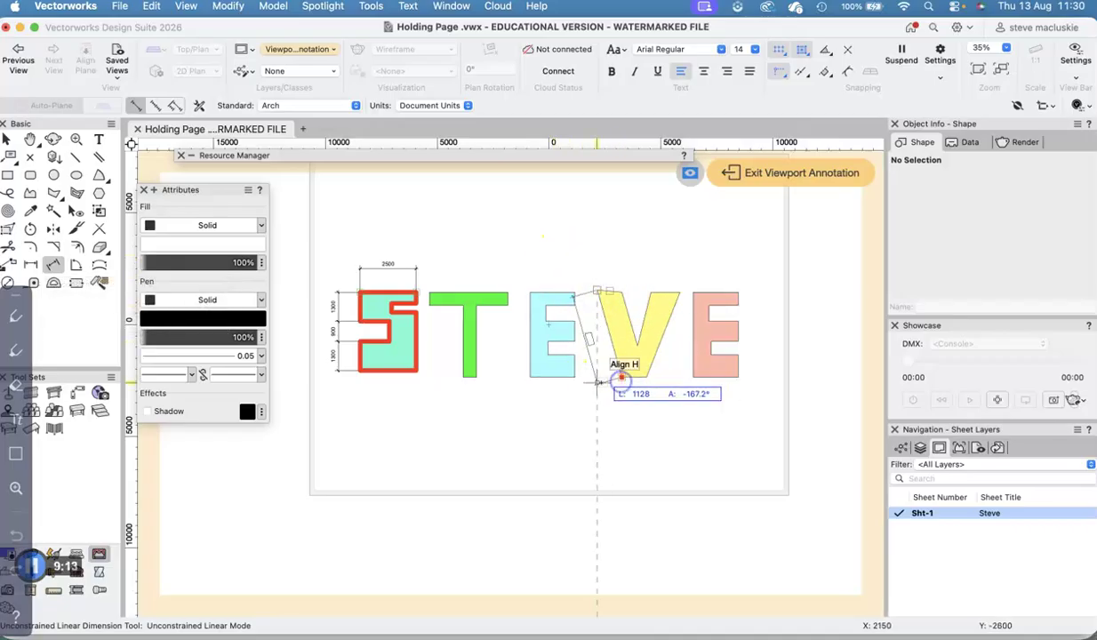
left_click(600, 382)
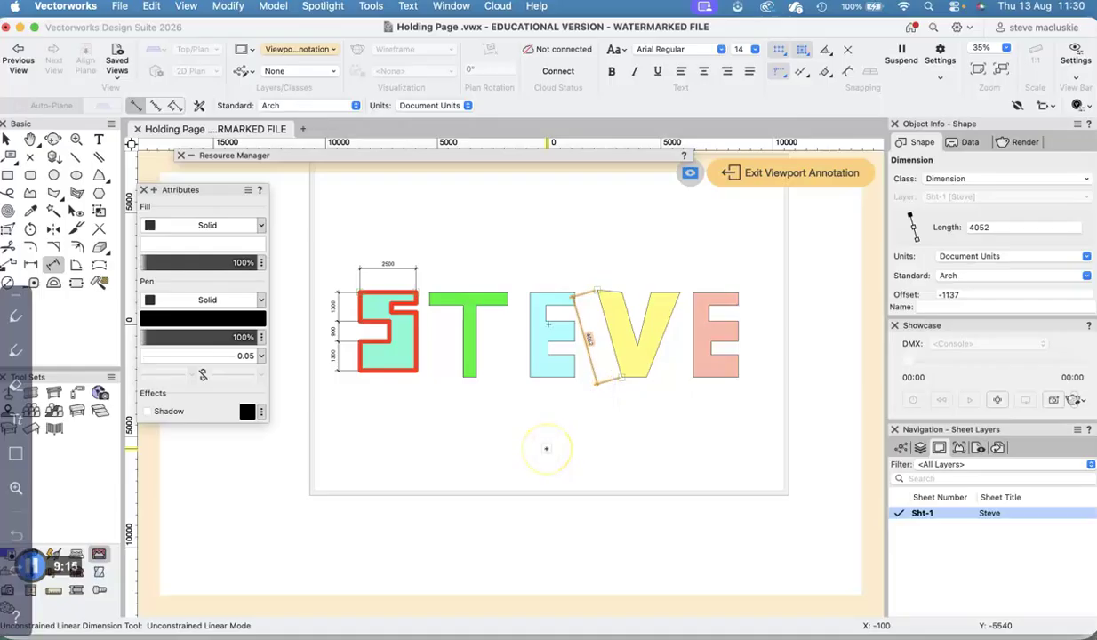
Try a constrained baseline dimension of the V's height from its top right corner to its bottom right corner.
left_click(31, 264)
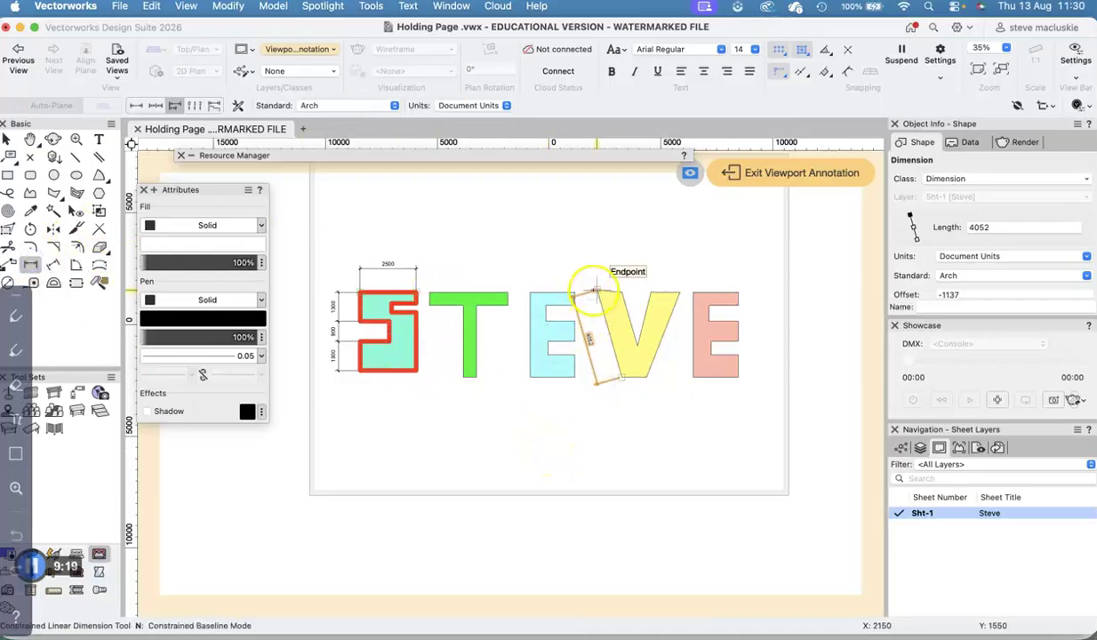
left_click(679, 292)
left_click(639, 364)
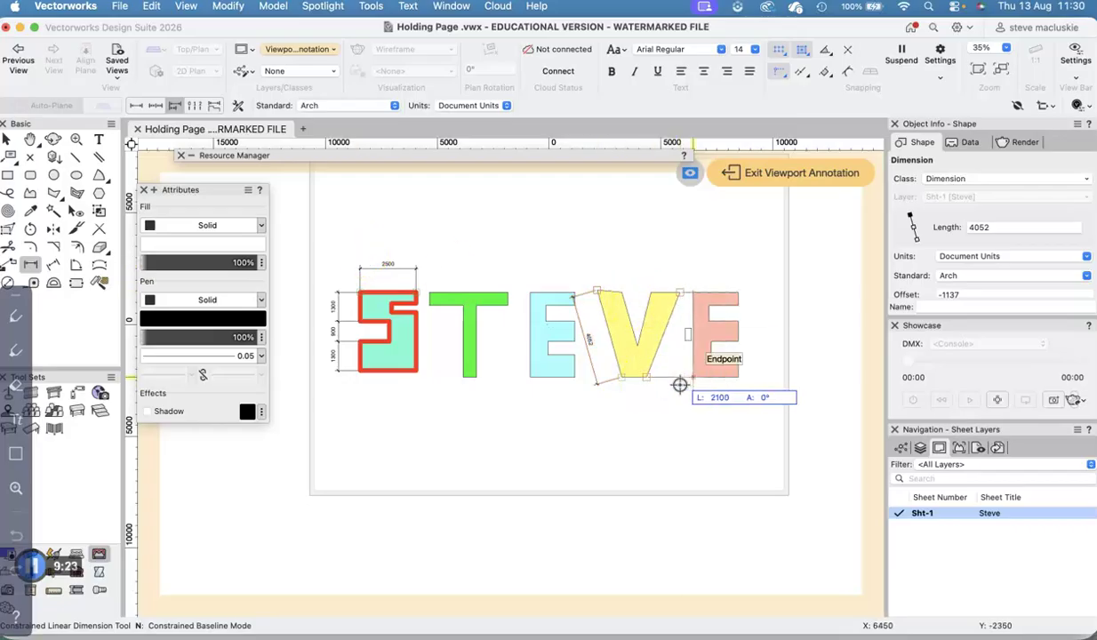
left_click(676, 370)
left_click(693, 386)
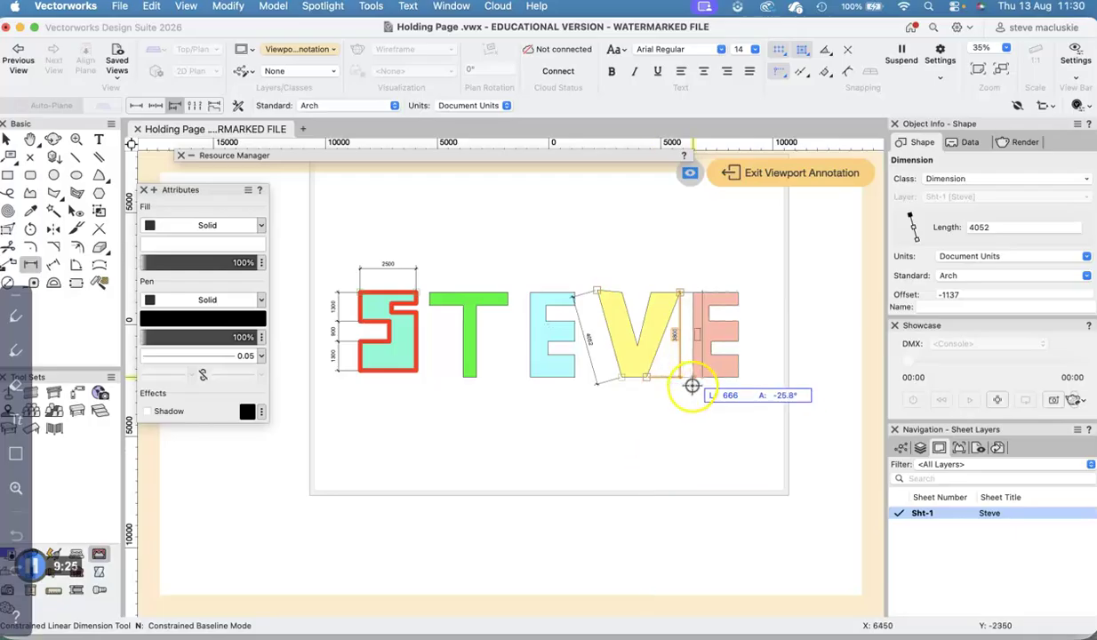
scroll(692, 385, "up", 2)
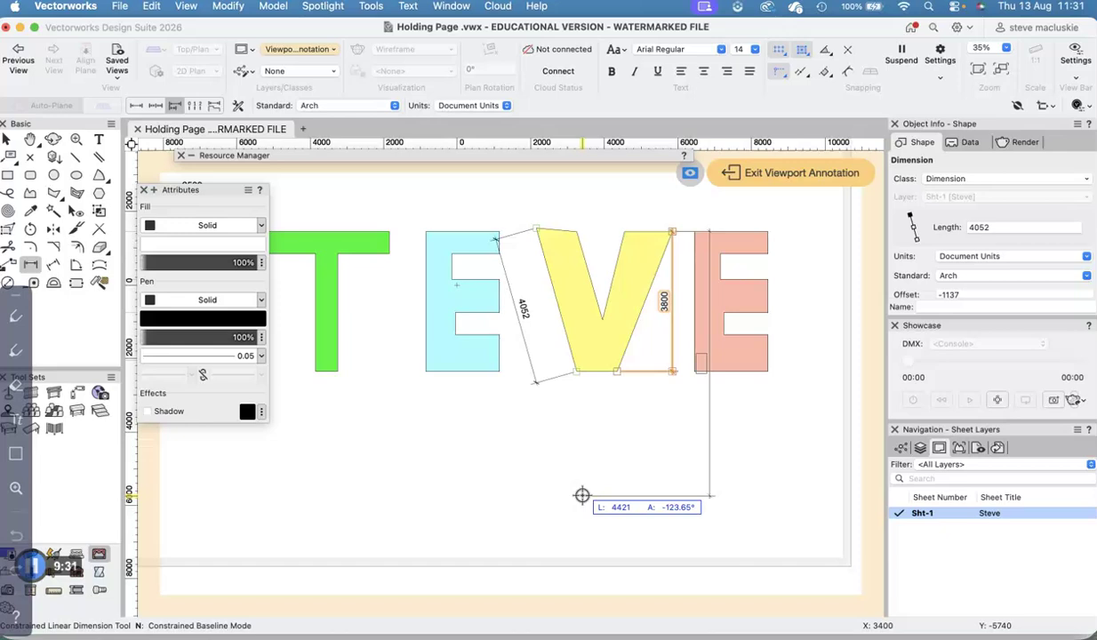
Delete the trial dimensions around the letter V.
left_click(5, 139)
left_click(526, 308)
key("Delete")
Exit the viewport's annotations and deselect the viewport on the sheet layer.
scroll(488, 333, "down", 3)
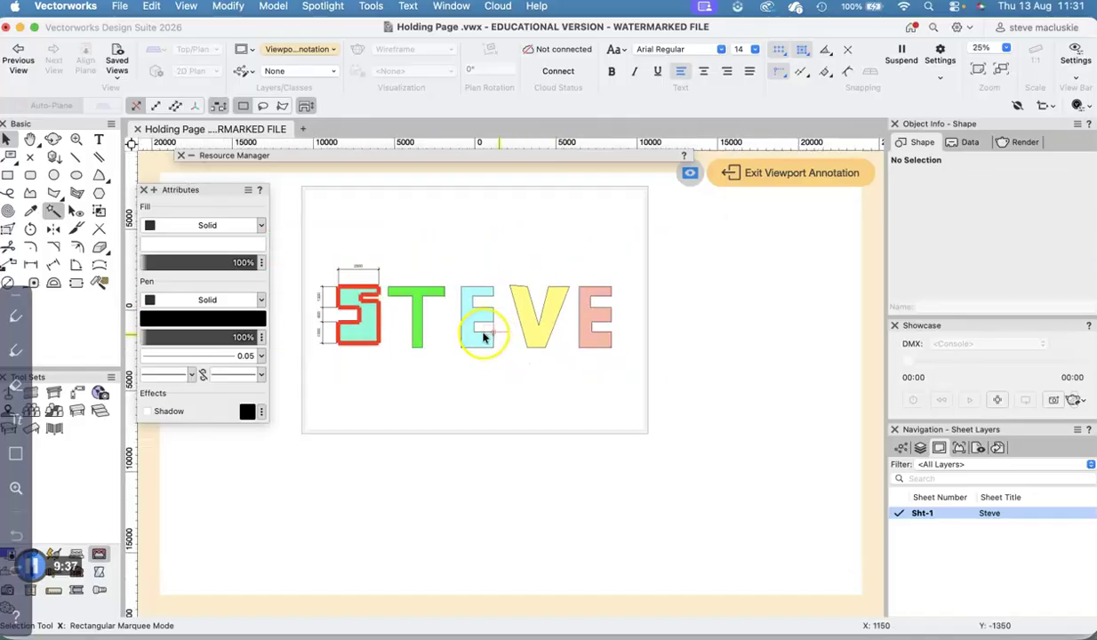
left_click(765, 177)
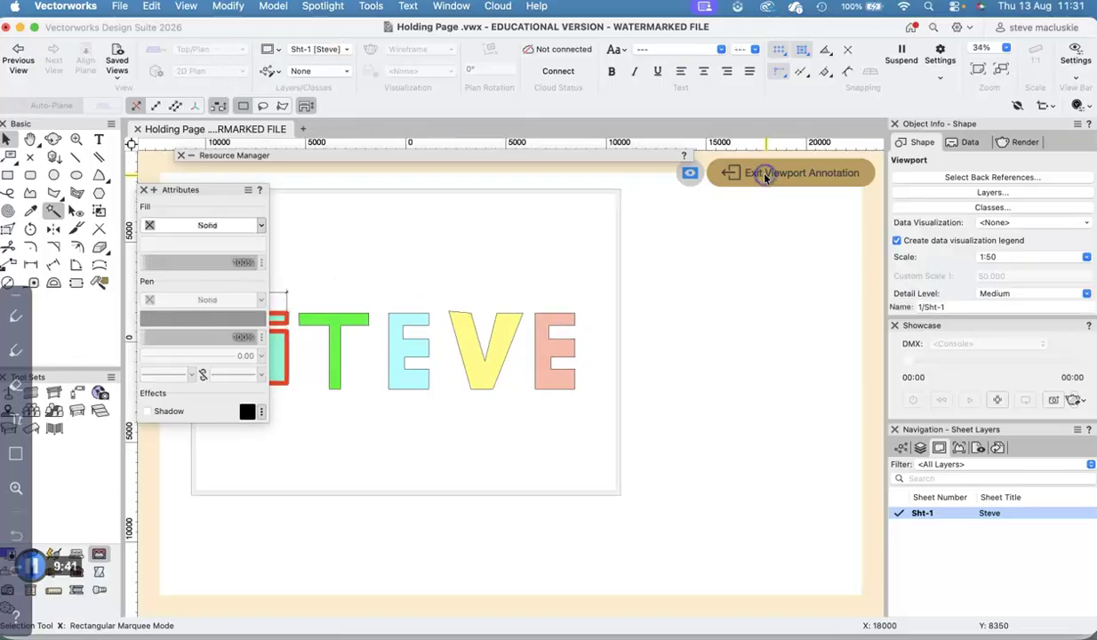
left_click(554, 296)
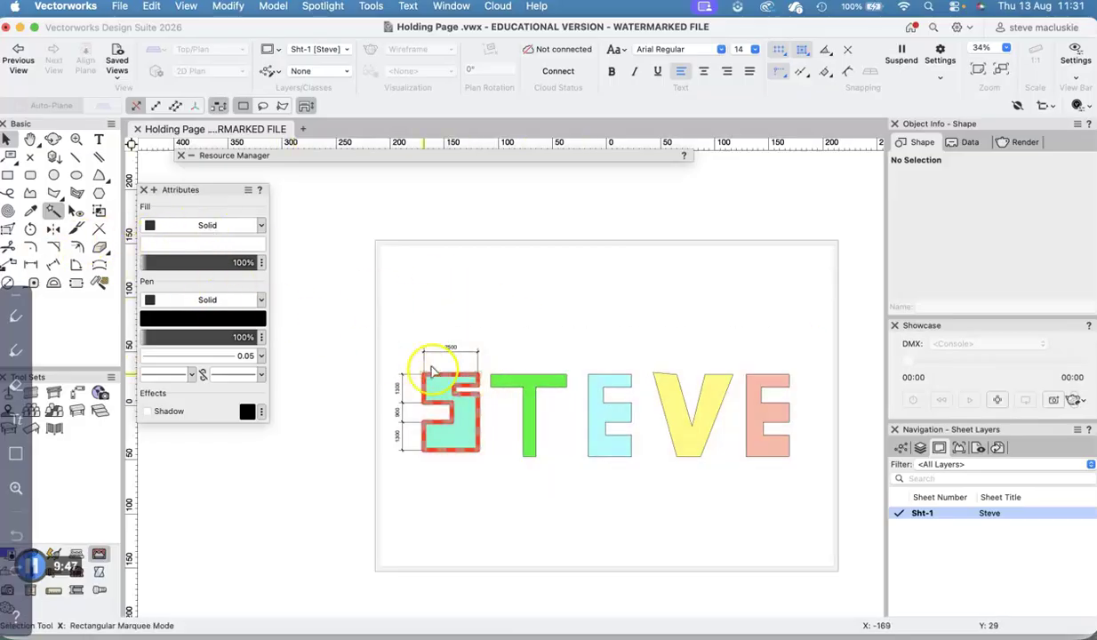
left_click(29, 263)
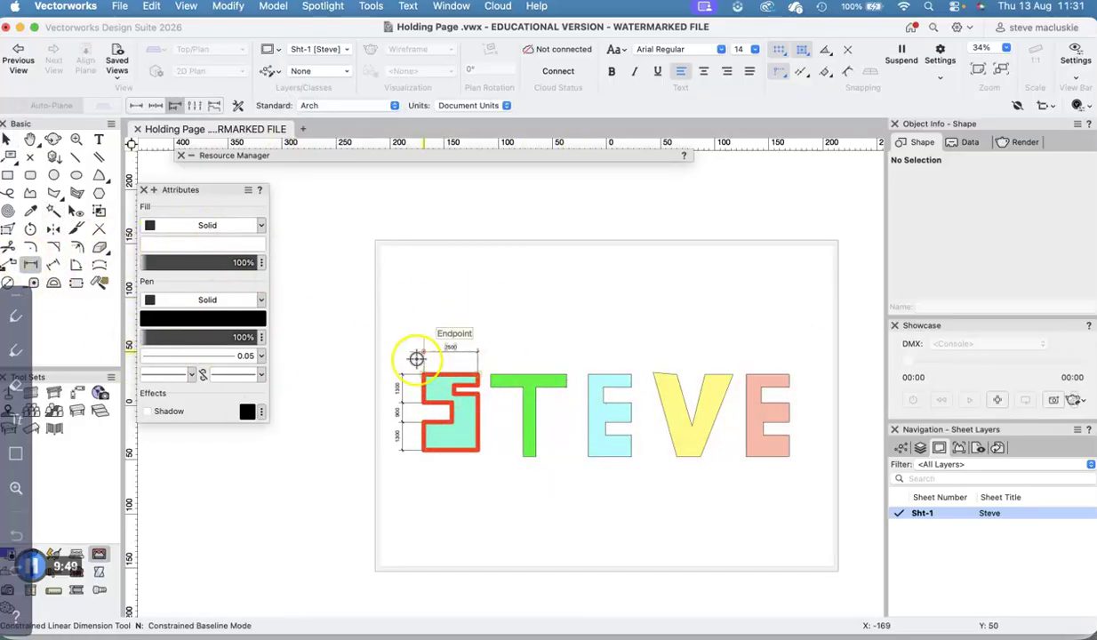
scroll(425, 378, "up", 3)
left_click(430, 382)
left_click(532, 384)
left_click(535, 285)
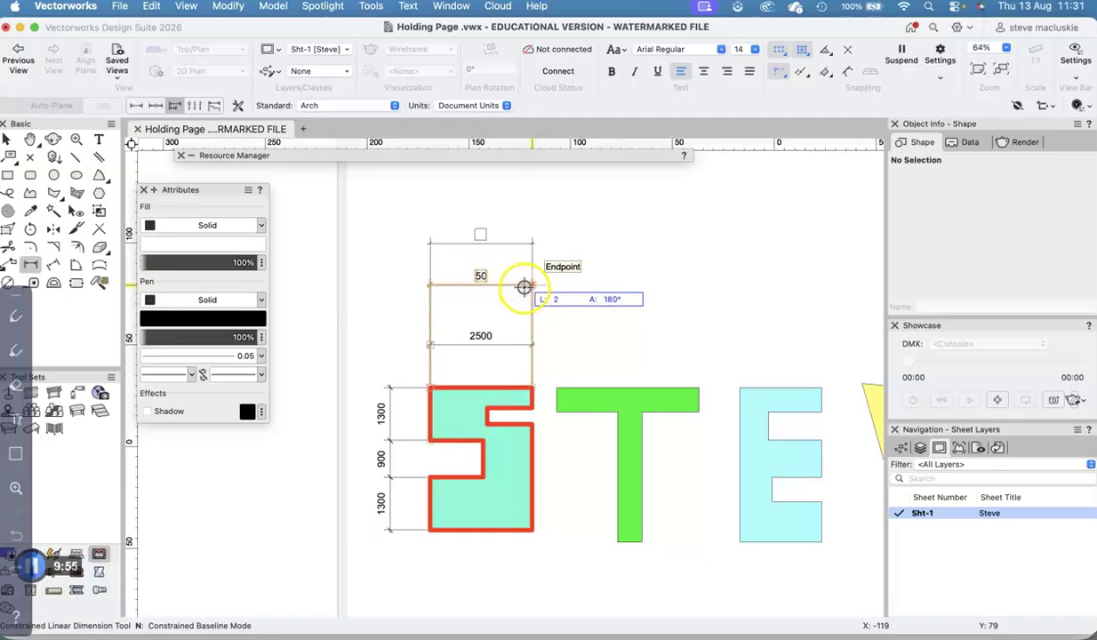
Dimension the S's width directly on the sheet layer in constrained linear mode, offset about 42 above the letter, and delete the dimension.
left_click(136, 105)
left_click(522, 287)
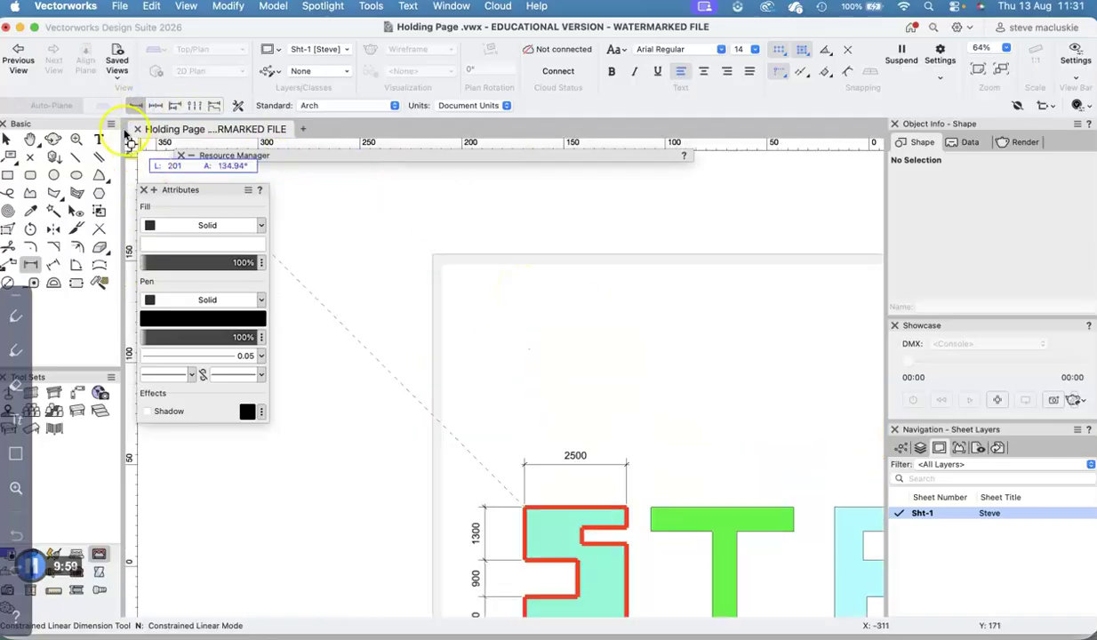
left_click(519, 502)
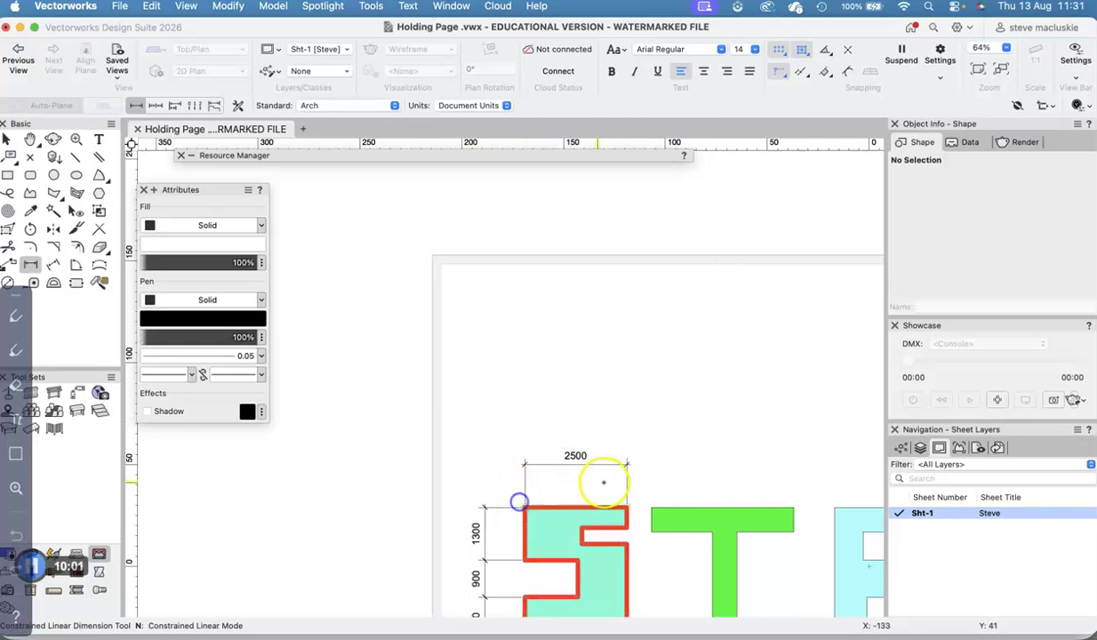
left_click(530, 506)
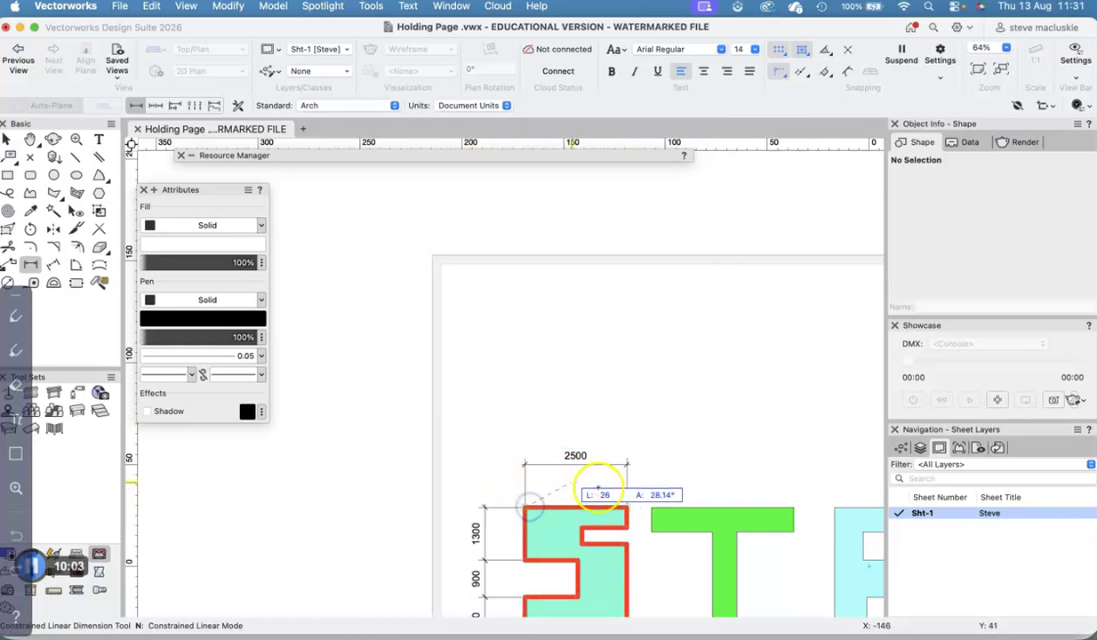
left_click(626, 508)
left_click(634, 413)
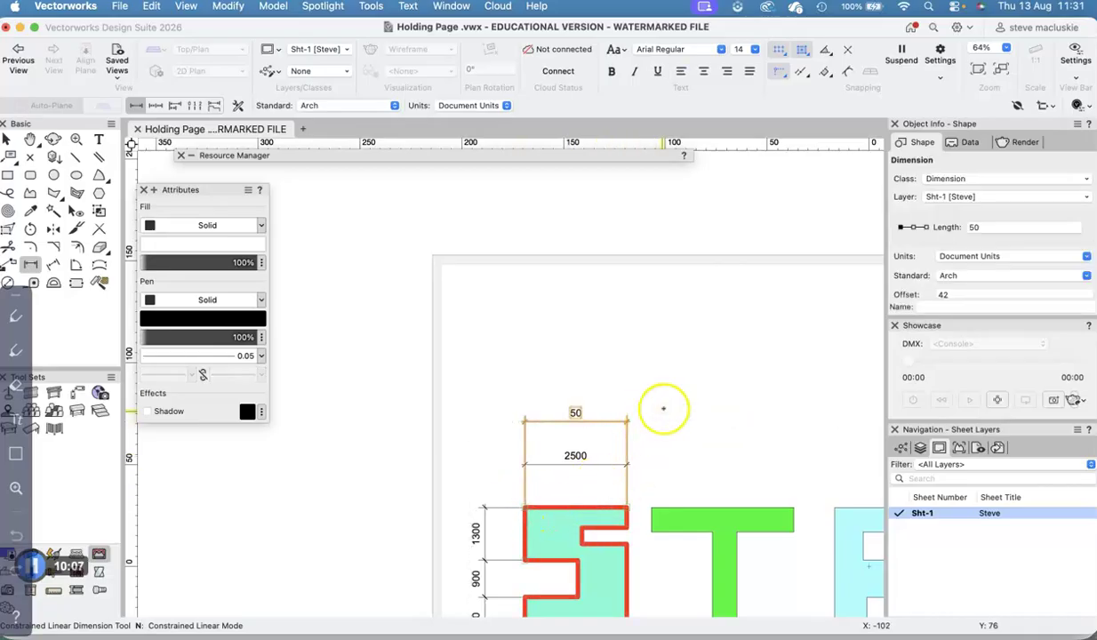
scroll(657, 409, "down", 4)
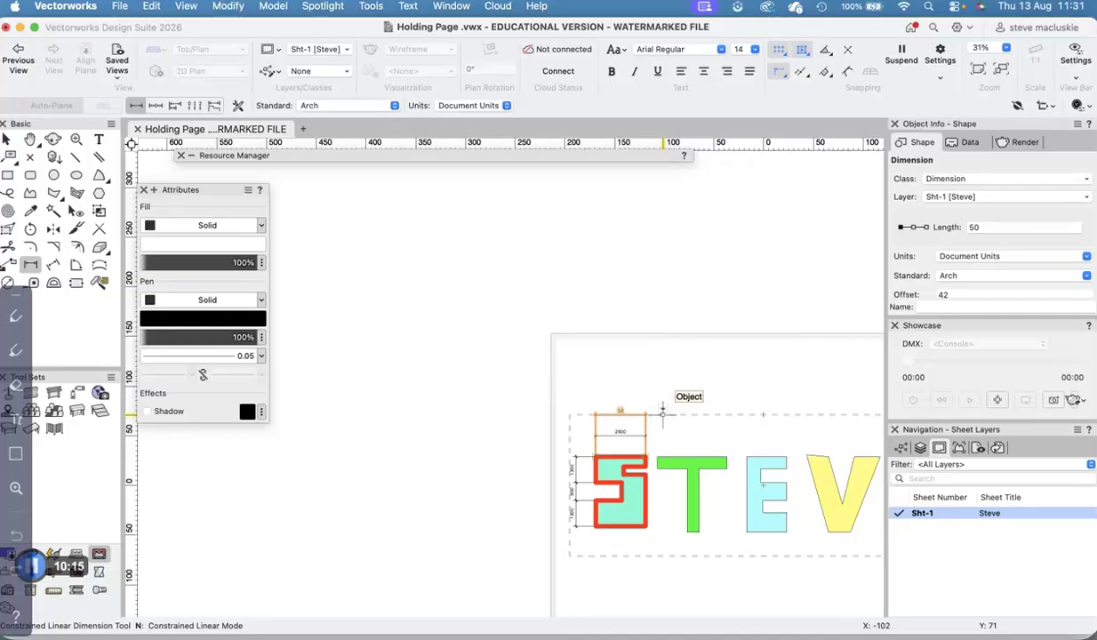
key("Delete")
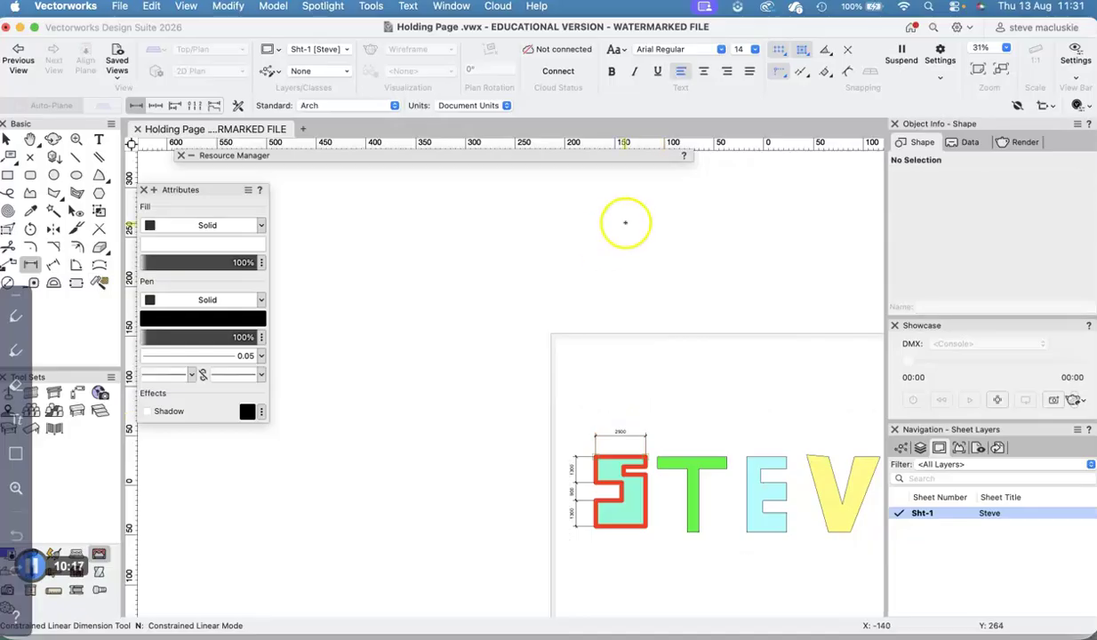
key("h")
left_click_drag(612, 184, 447, 183)
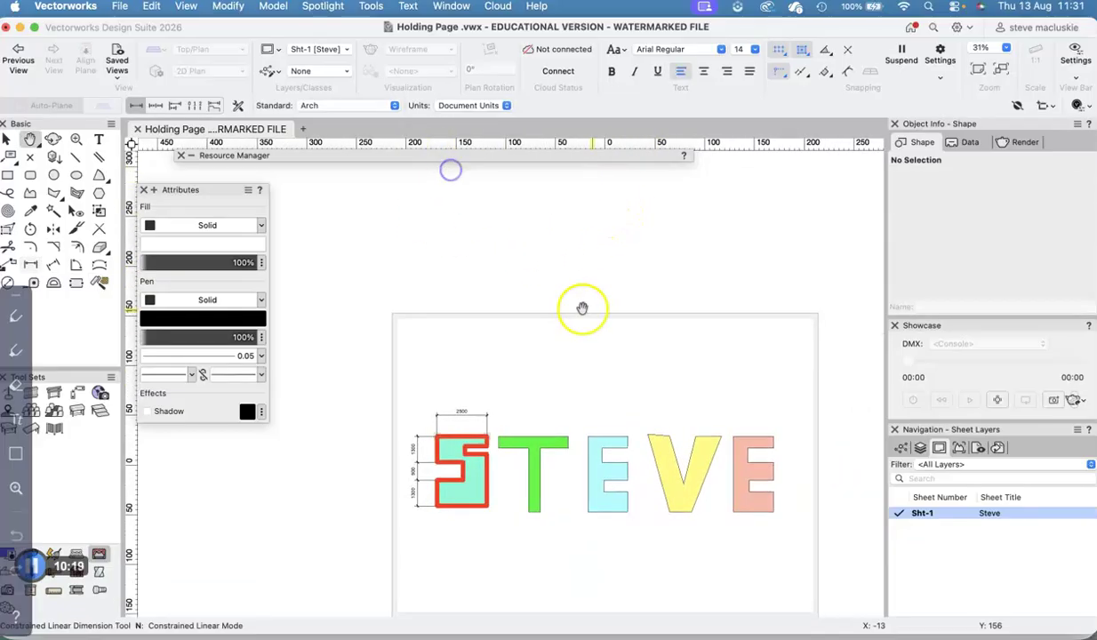
mouse_move(623, 287)
left_mouse_down()
mouse_move(565, 216)
mouse_move(591, 234)
left_mouse_up()
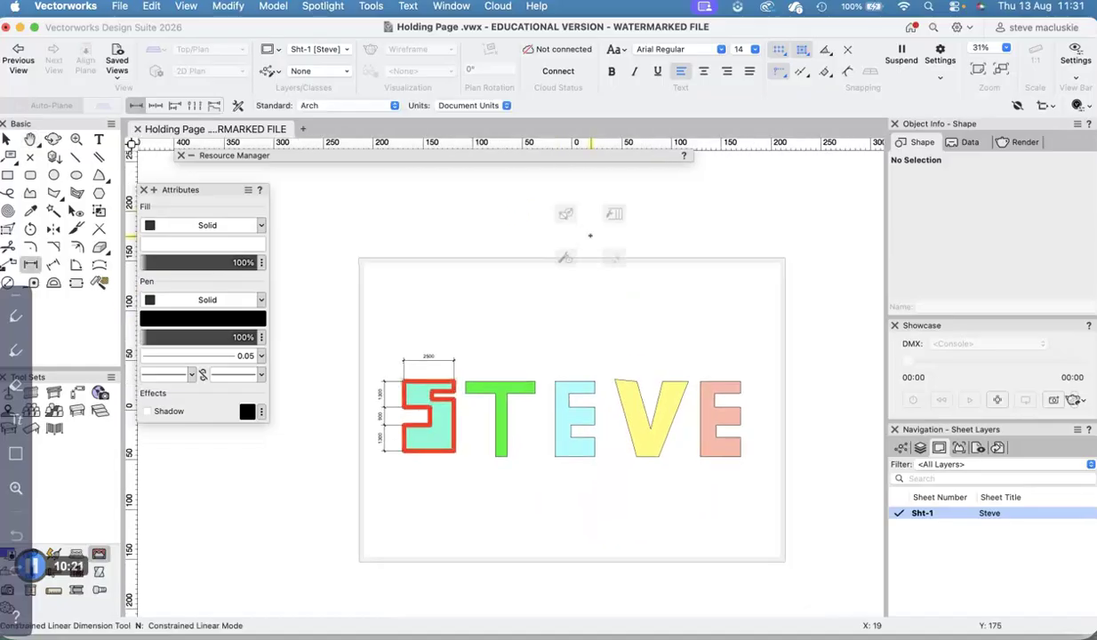